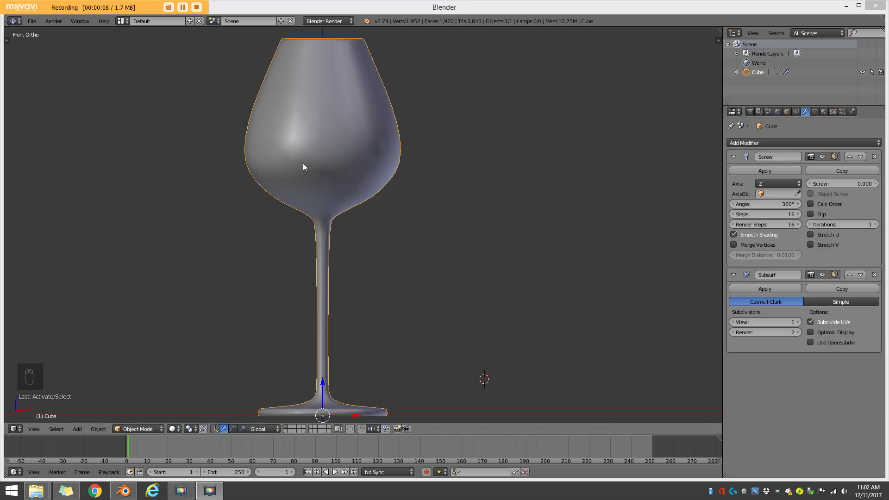
Step: Preview the finished wine glass at an angle, in wireframe, and from the front
key("Tab")
mouse_move(280, 179)
middle_mouse_down()
mouse_move(286, 211)
mouse_move(288, 175)
middle_mouse_up()
key("z")
key("z")
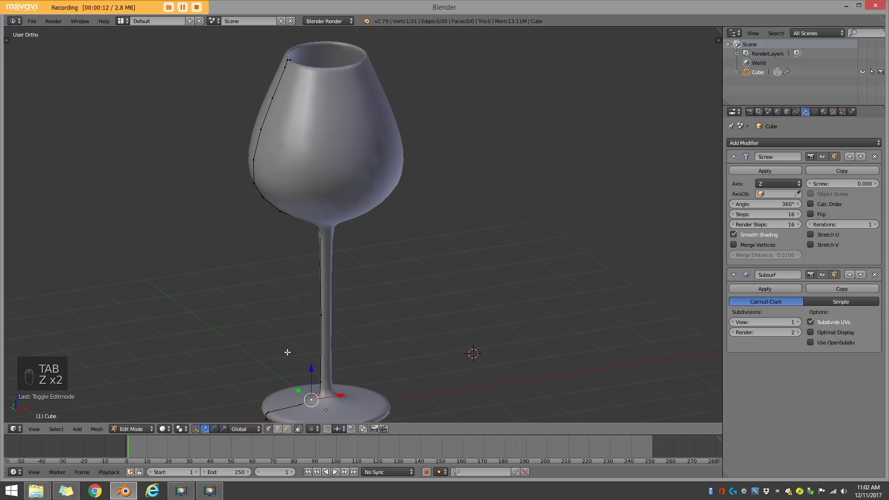
key("Tab")
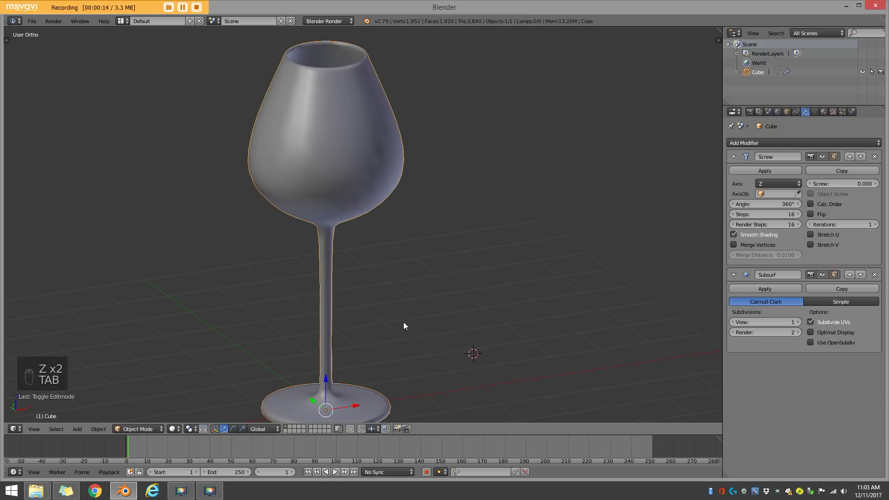
key("KP_1")
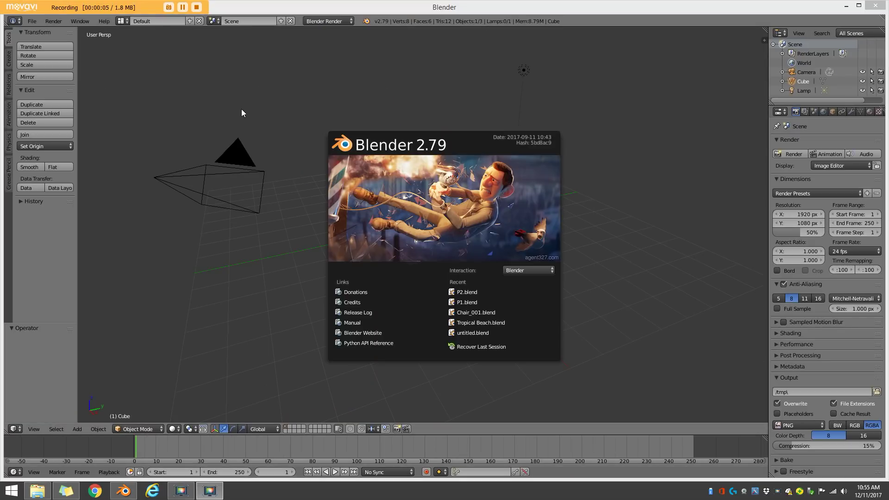
Step: Dismiss the splash screen and delete the default camera, cube and lamp
left_click(290, 282)
mouse_move(298, 277)
middle_mouse_down()
mouse_move(285, 276)
mouse_move(293, 277)
middle_mouse_up()
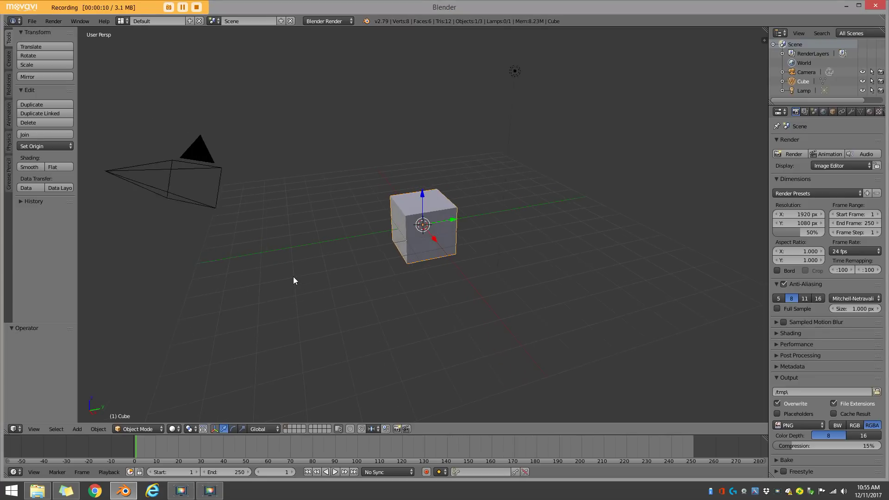
scroll(293, 277, "down", 2)
key("a")
key("a")
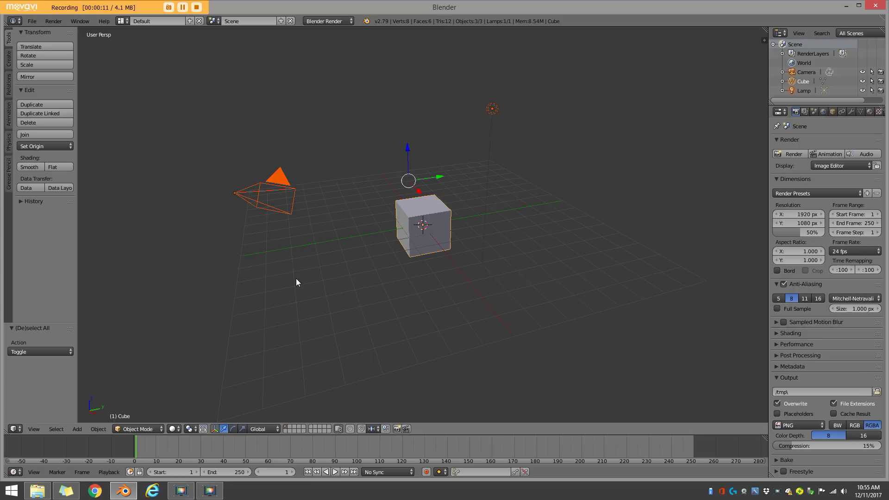
key("x")
left_click(292, 282)
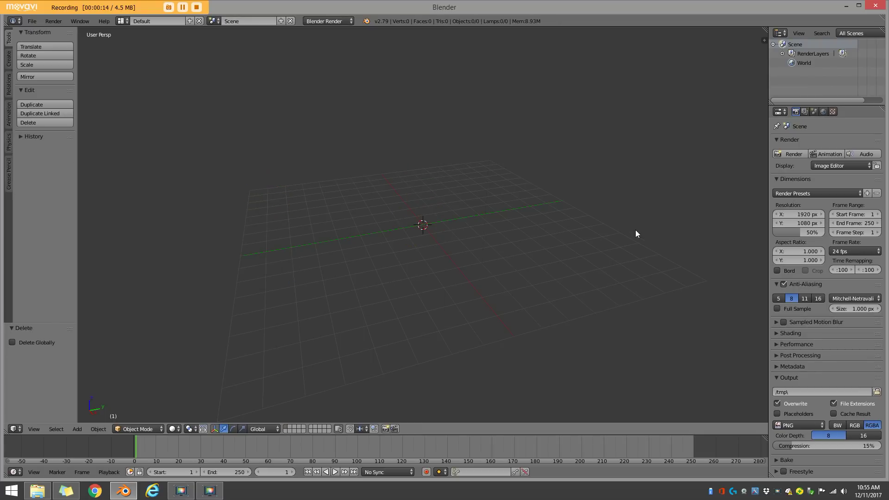
Step: Turn on Screencast Keys in the viewport side panel
key("n")
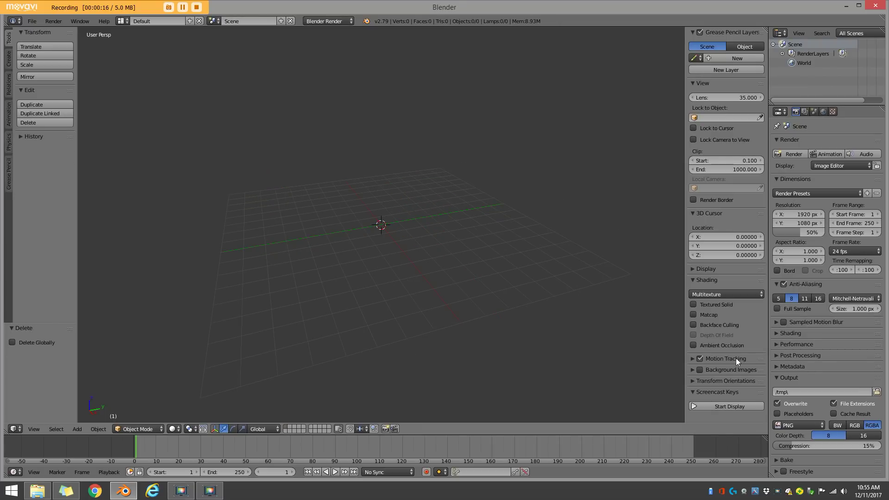
left_click(713, 403)
left_click(691, 392)
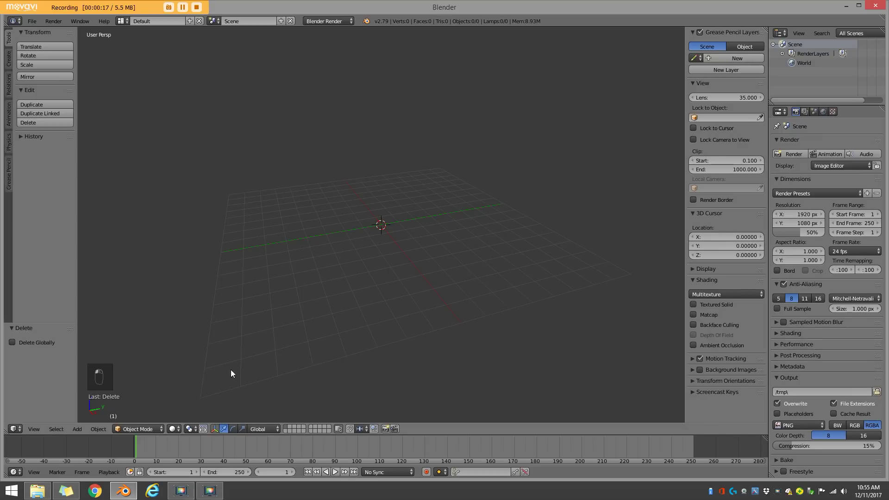
key("n")
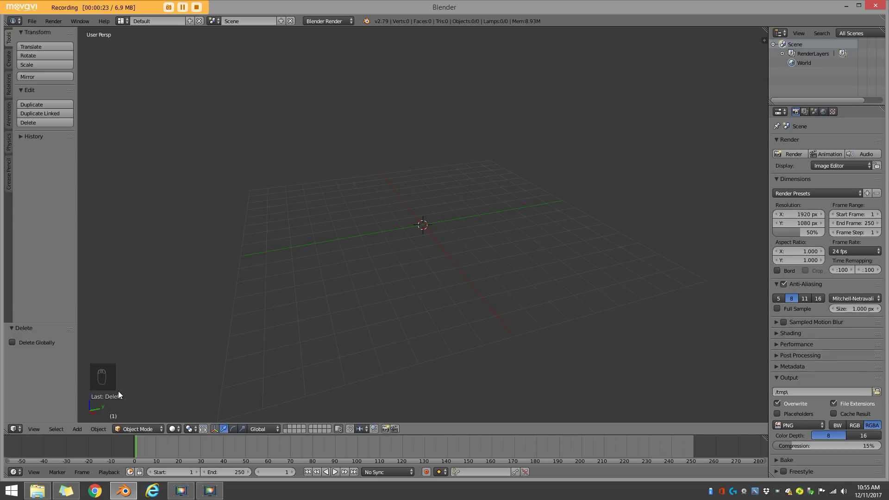
Step: Add a cube mesh at the scene origin from the Add menu
middle_click_drag(273, 381, 366, 297)
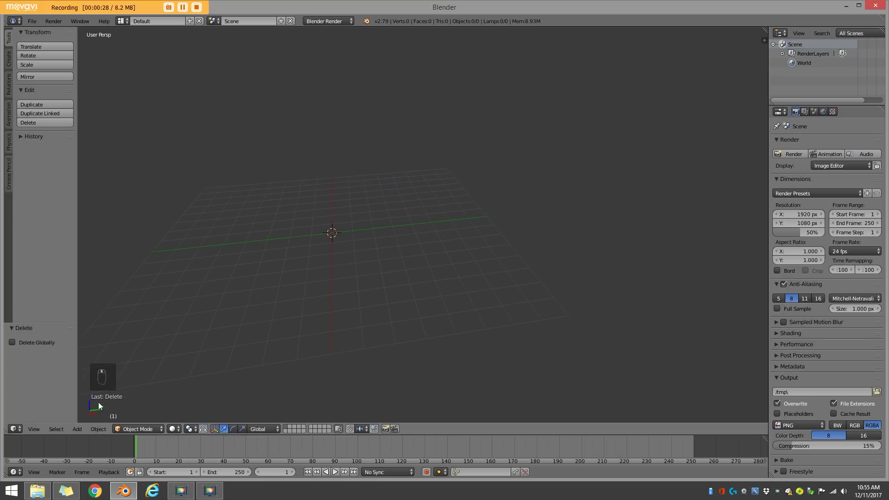
left_click(73, 431)
mouse_move(76, 419)
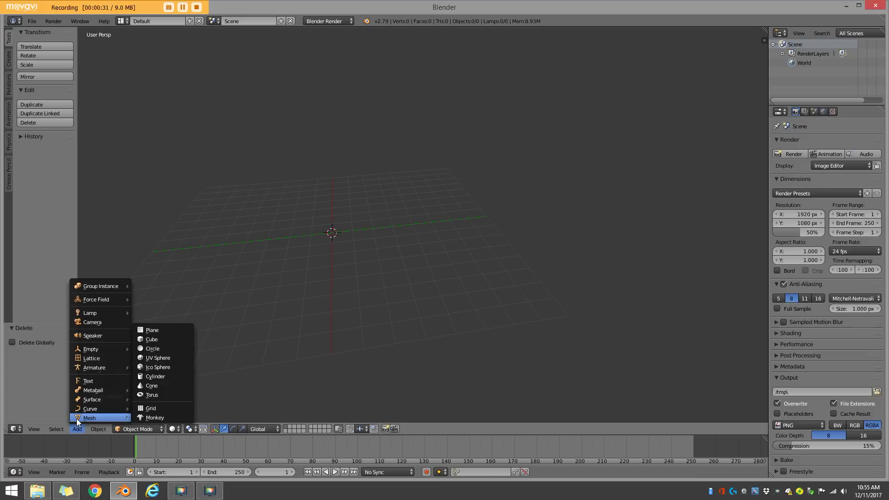
left_click(173, 339)
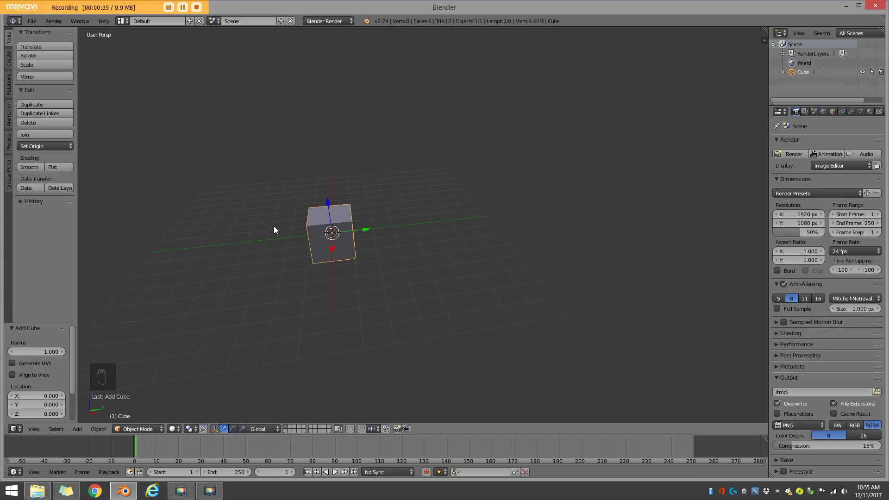
Step: Switch to a top orthographic view centred and zoomed in on the cube
middle_click_drag(274, 230, 339, 237)
middle_click_drag(273, 353, 292, 334)
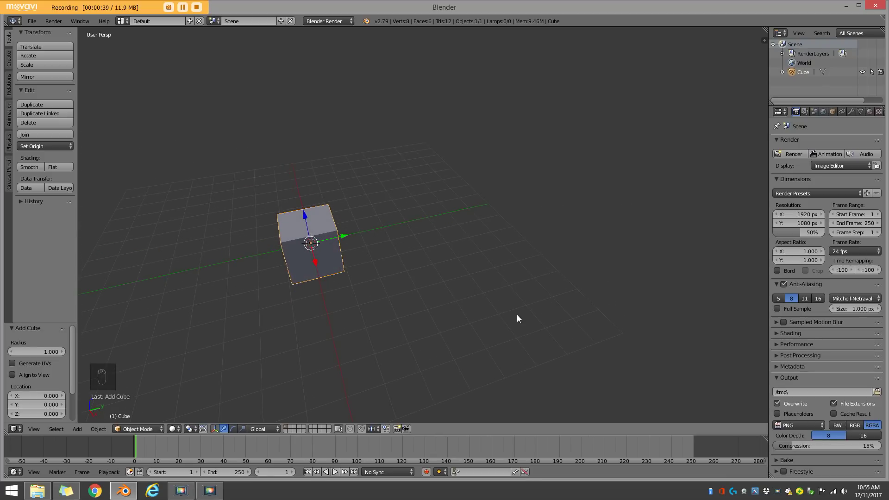
middle_click_drag(295, 241, 297, 240)
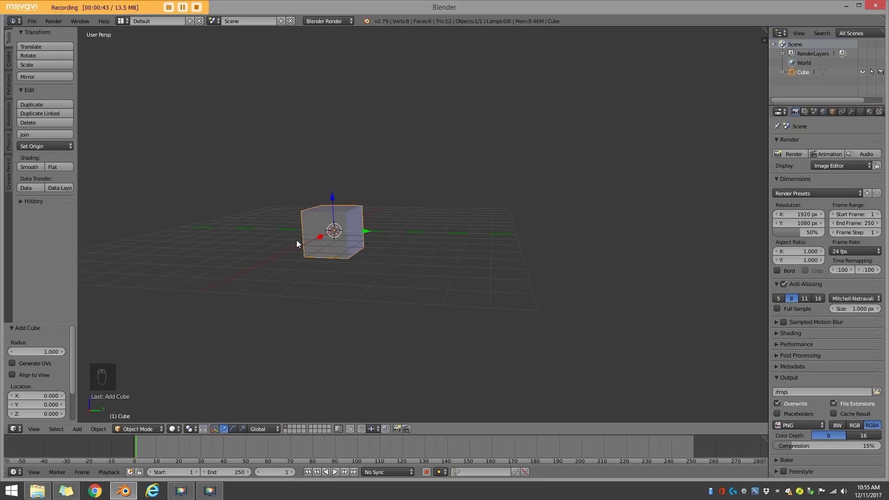
key("KP_7")
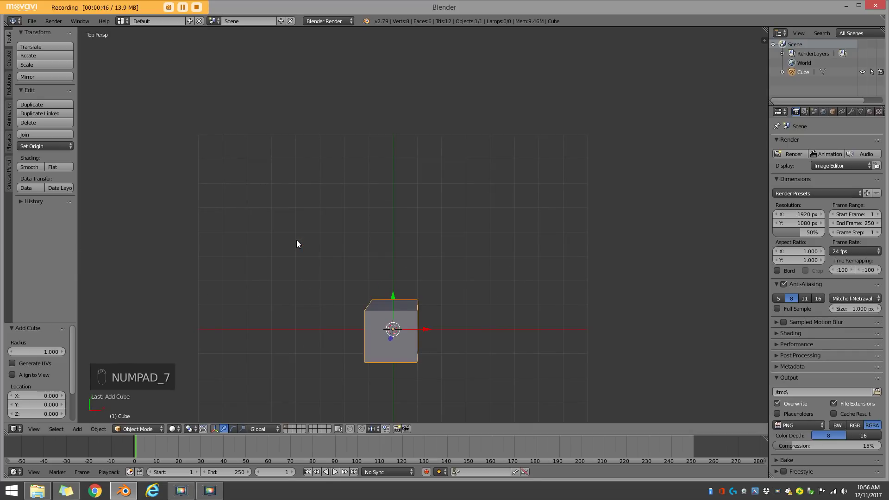
key("KP_5")
middle_click_drag(302, 251, 331, 149, "shift")
scroll(331, 149, "up", 1)
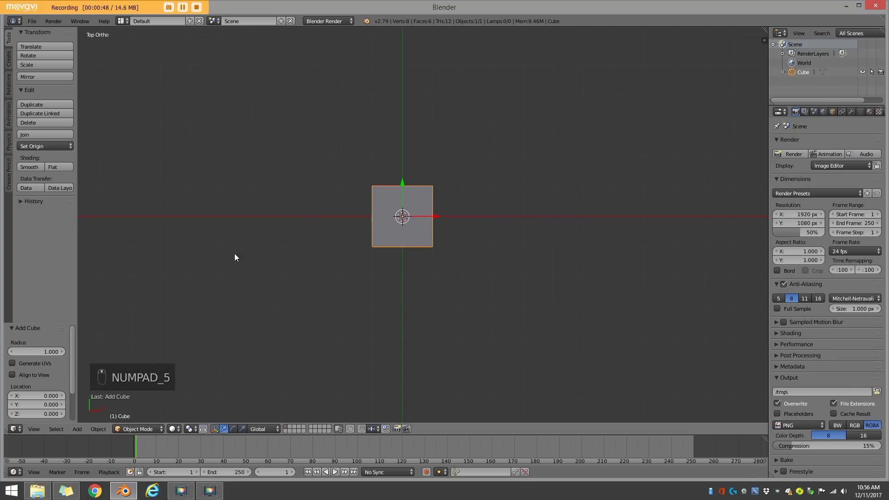
left_click(34, 429)
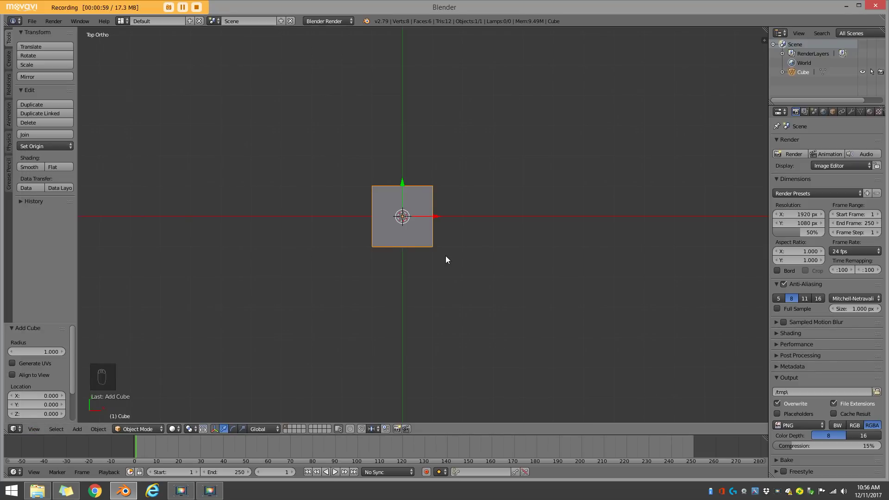
scroll(470, 233, "up", 3)
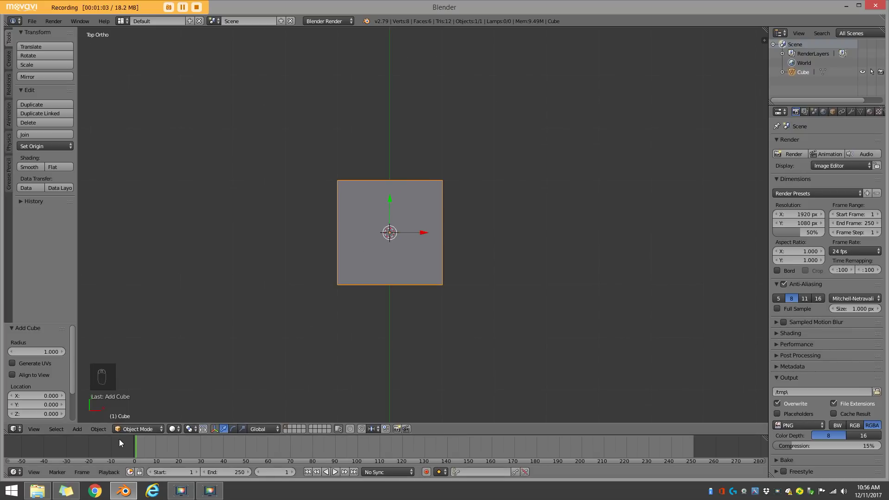
Step: In Edit Mode, add a centred loop cut around the cube's middle
key("Tab")
left_click(141, 430)
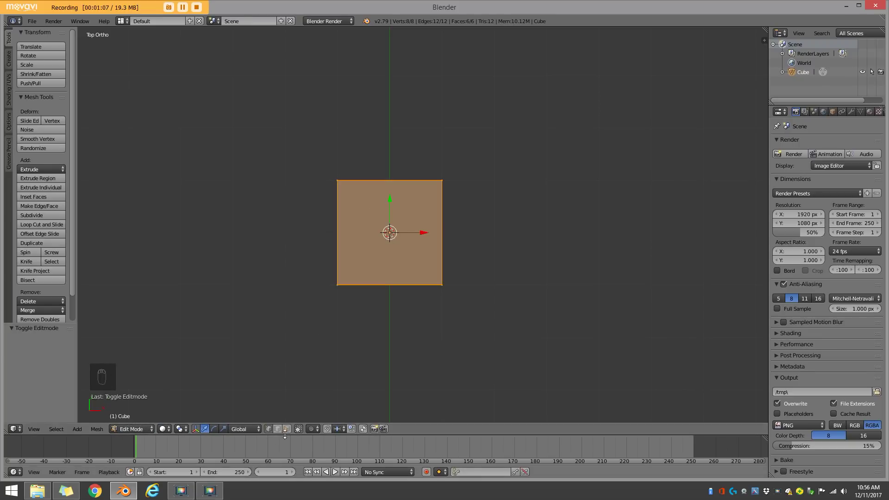
scroll(337, 218, "up", 2)
middle_click_drag(337, 218, 341, 242, "shift")
key("ctrl+r")
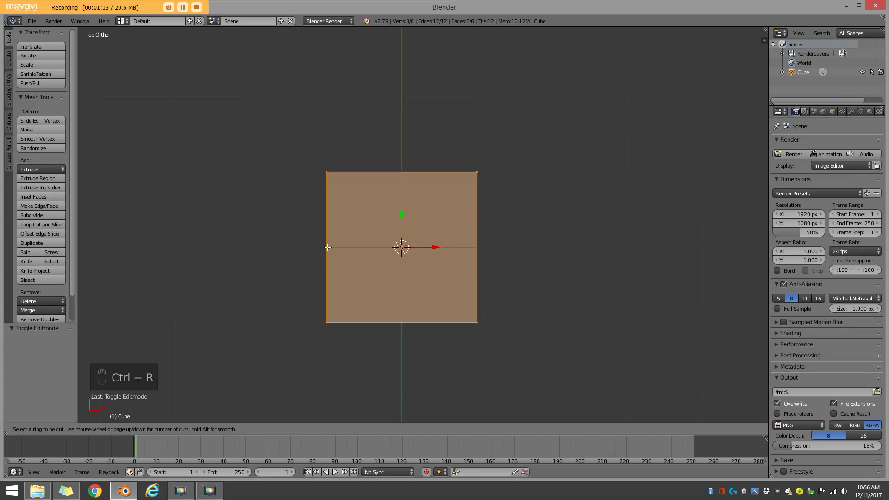
left_click(327, 247)
right_click(327, 248)
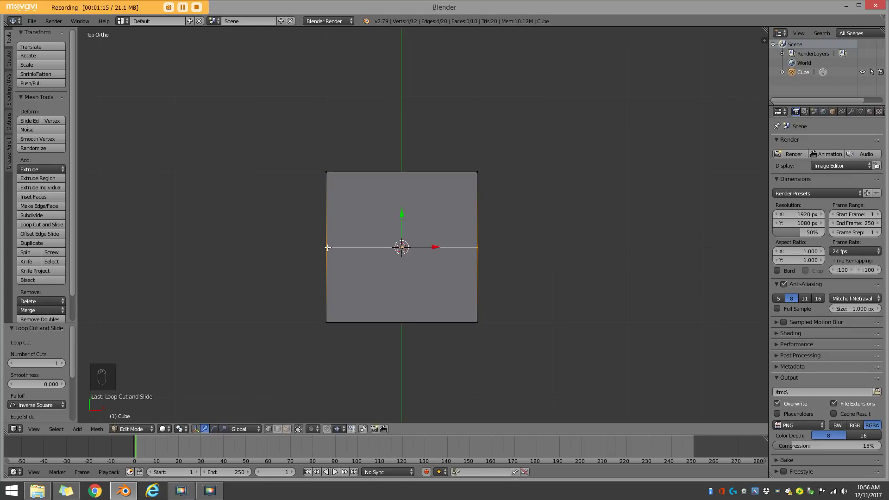
Step: Keep only the cut's vertical edge by inverting its selection and deleting the other vertices
middle_click_drag(521, 246, 515, 265)
right_click(345, 265)
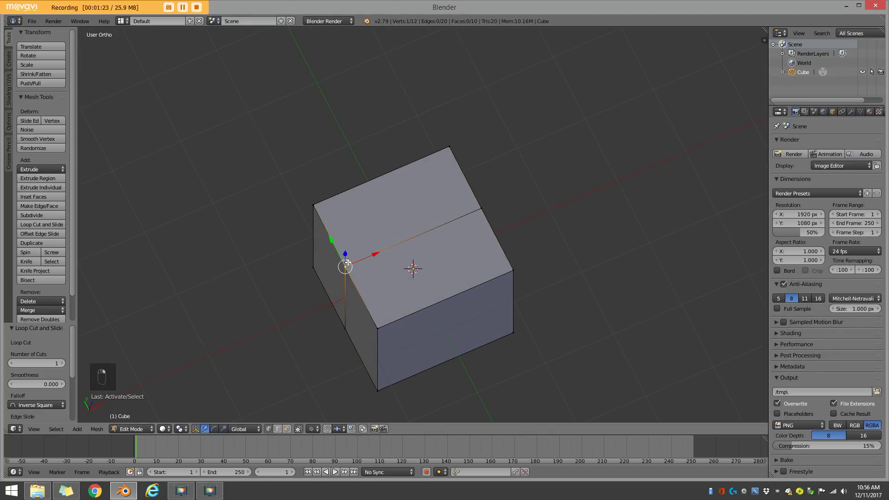
right_click(345, 328, "shift")
middle_click_drag(345, 327, 375, 286)
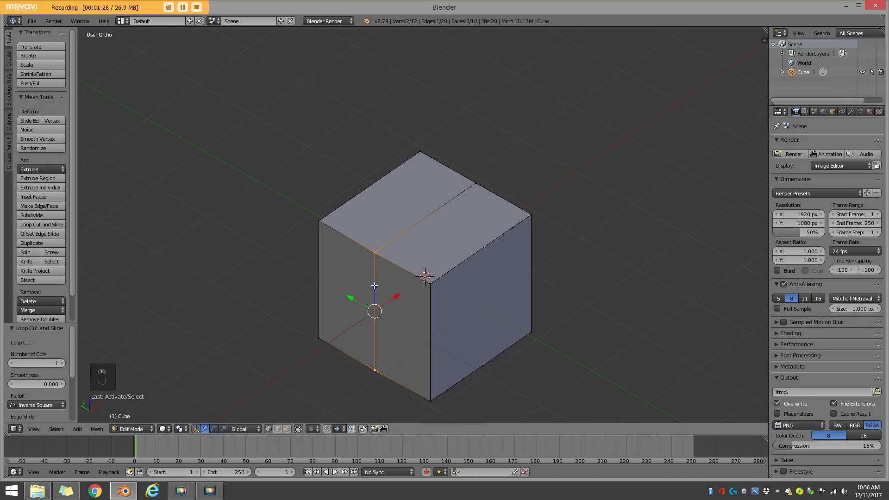
key("ctrl+i")
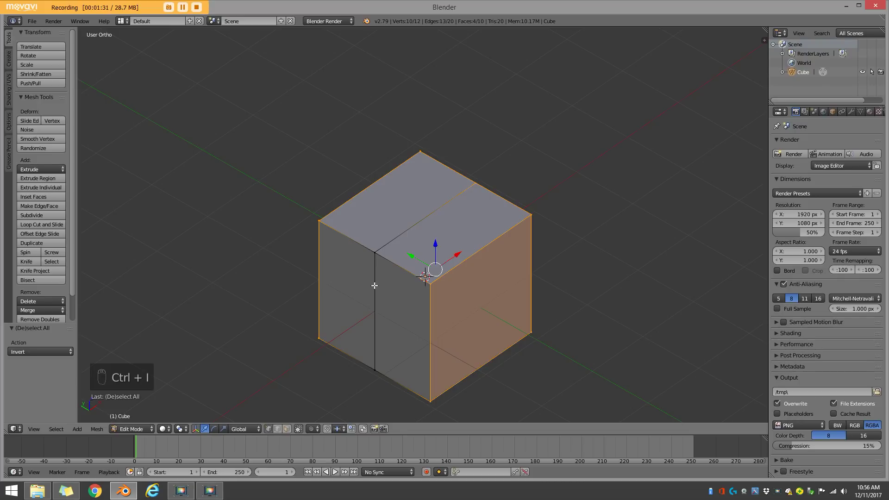
key("x")
left_click(360, 284)
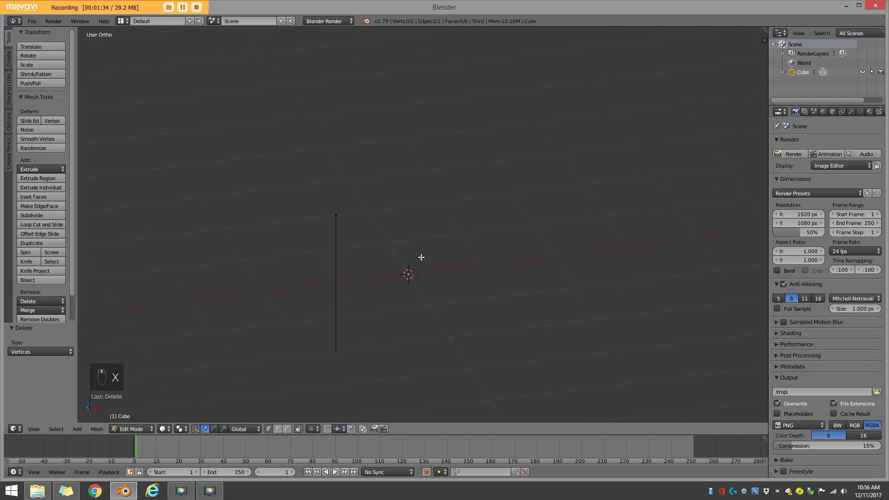
Step: View the remaining edge from the front and select both its vertices
middle_click_drag(421, 258, 397, 250)
key("KP_1")
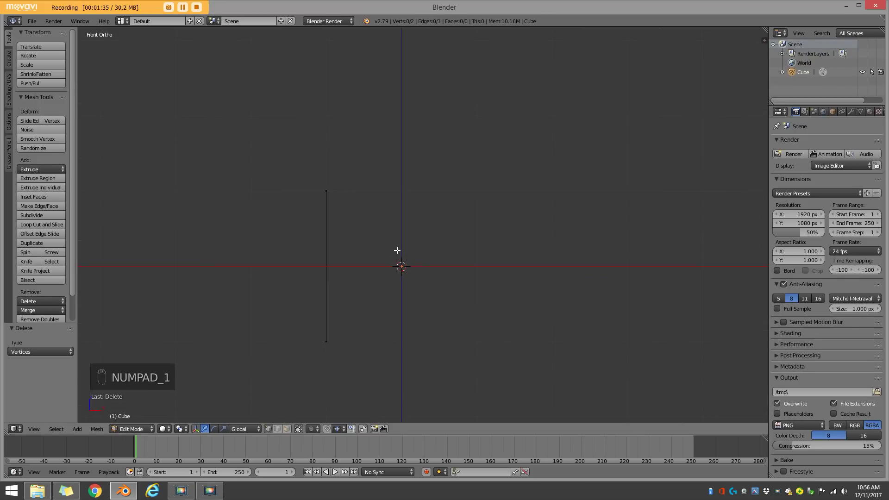
key("a")
key("a")
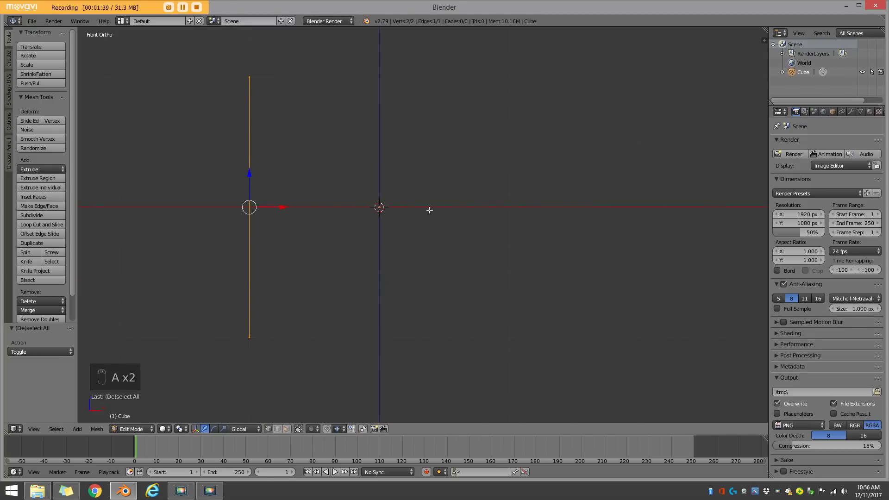
scroll(384, 190, "up", 4)
scroll(334, 185, "up", 3)
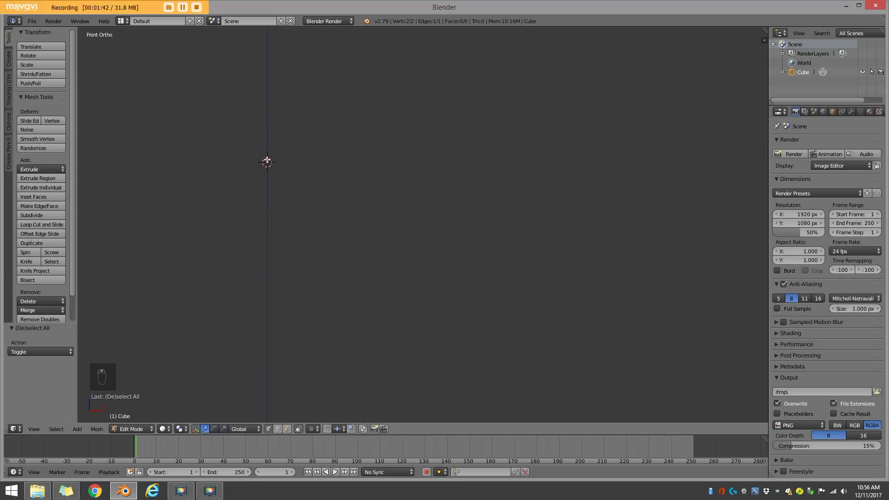
scroll(259, 204, "down", 7)
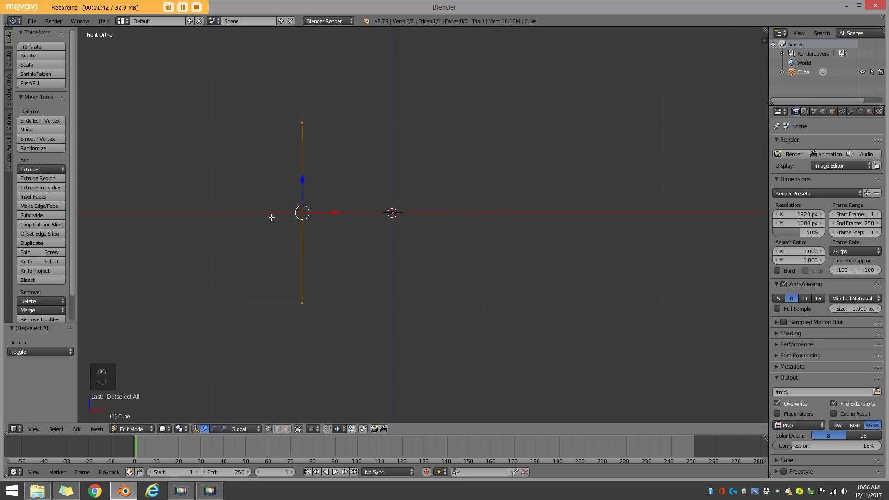
left_click(134, 429)
Step: Return to Object Mode, cancelling an accidental rotation of the edge
left_click(138, 418)
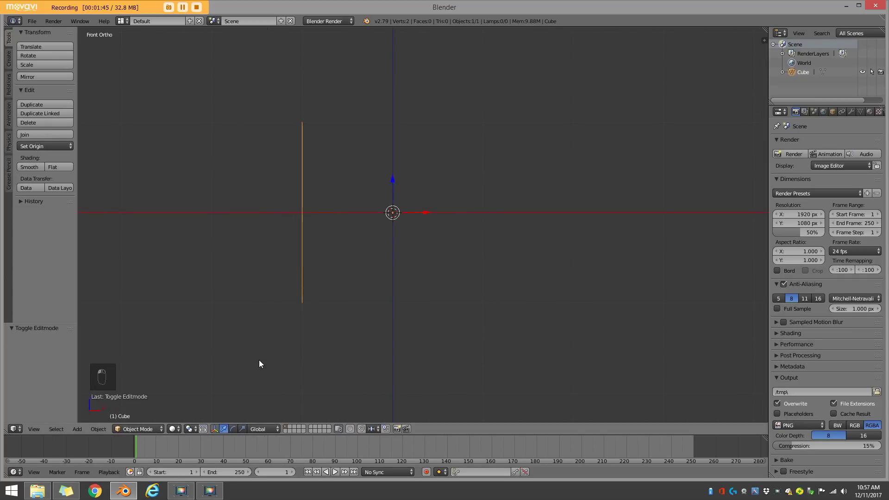
key("r")
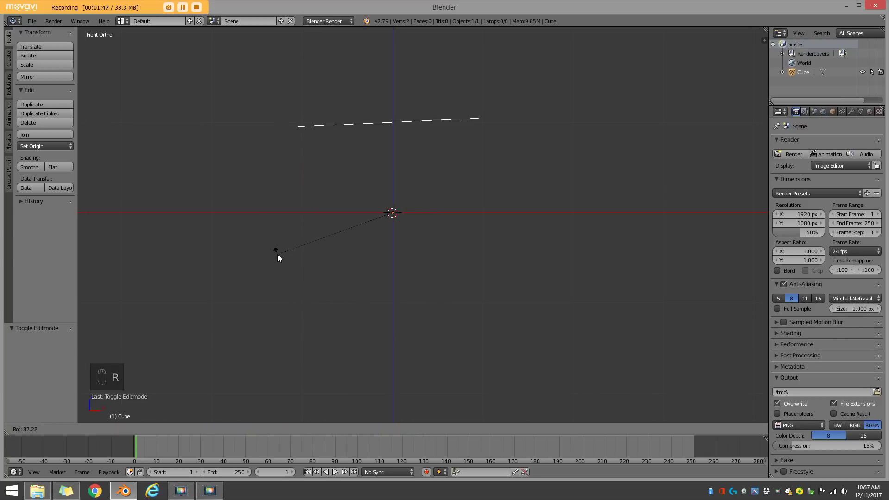
right_click(277, 255)
scroll(411, 210, "up", 2)
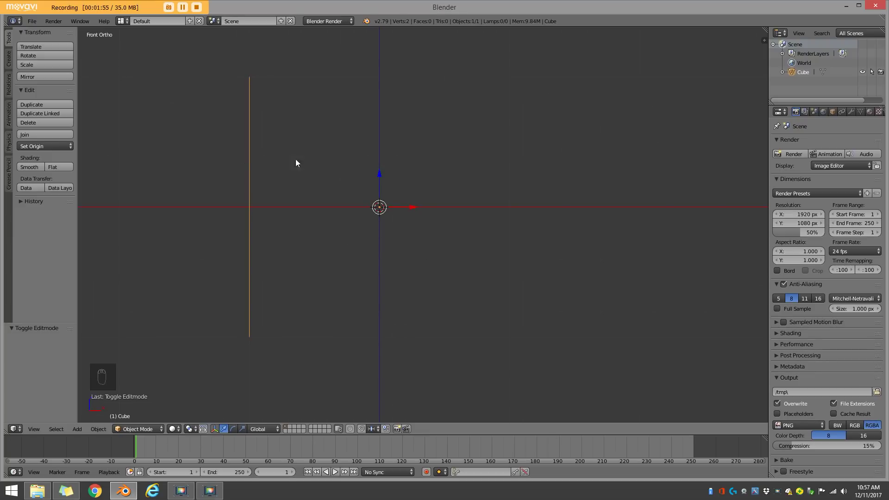
scroll(311, 238, "down", 1)
scroll(324, 244, "up", 1)
Step: Add a Screw modifier revolving the edge 360° around Z into a 16-step open cylinder
left_click(851, 112)
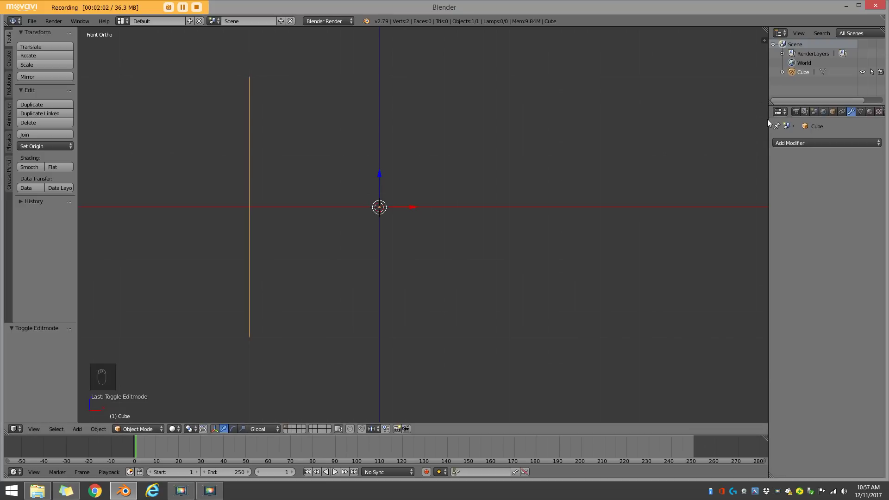
left_click_drag(769, 123, 721, 124)
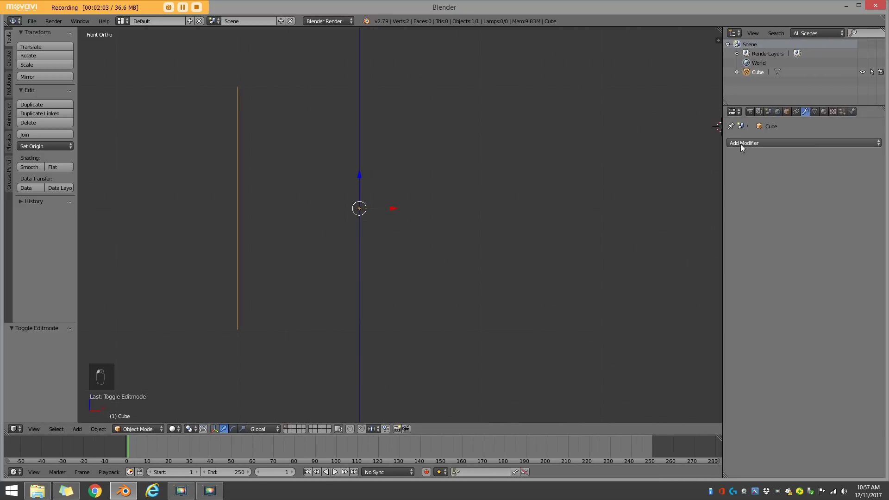
left_click(740, 143)
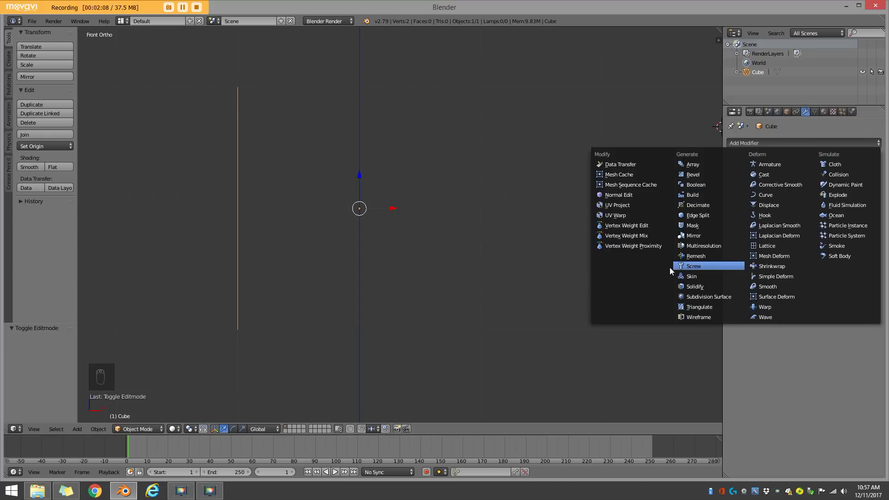
left_click(726, 266)
middle_click_drag(378, 121, 376, 156)
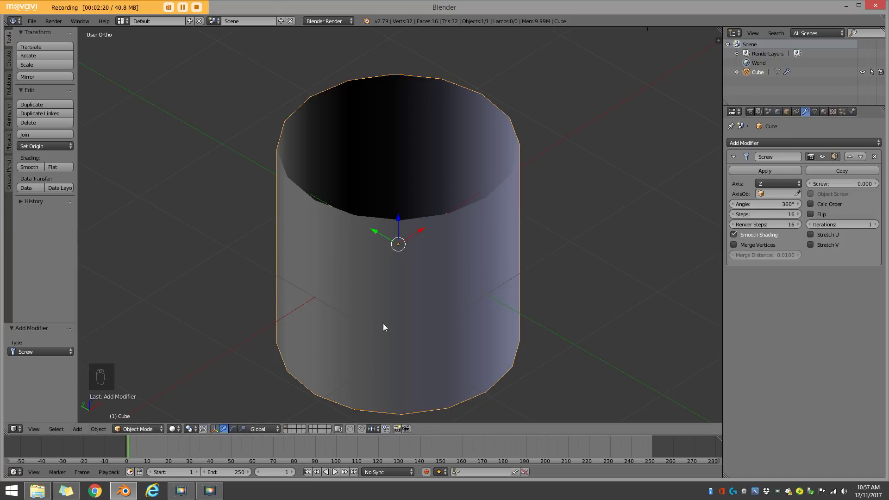
middle_click_drag(472, 337, 395, 312)
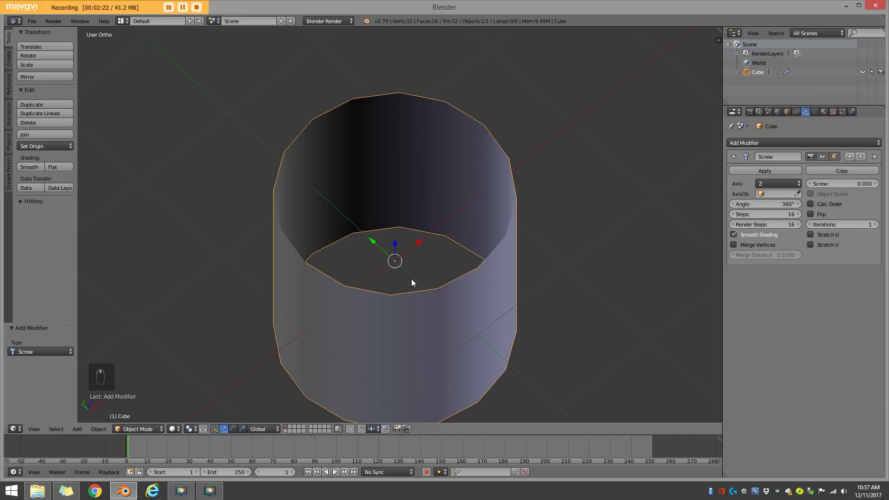
key("Tab")
mouse_move(397, 272)
middle_mouse_down()
mouse_move(391, 292)
mouse_move(381, 266)
middle_mouse_up()
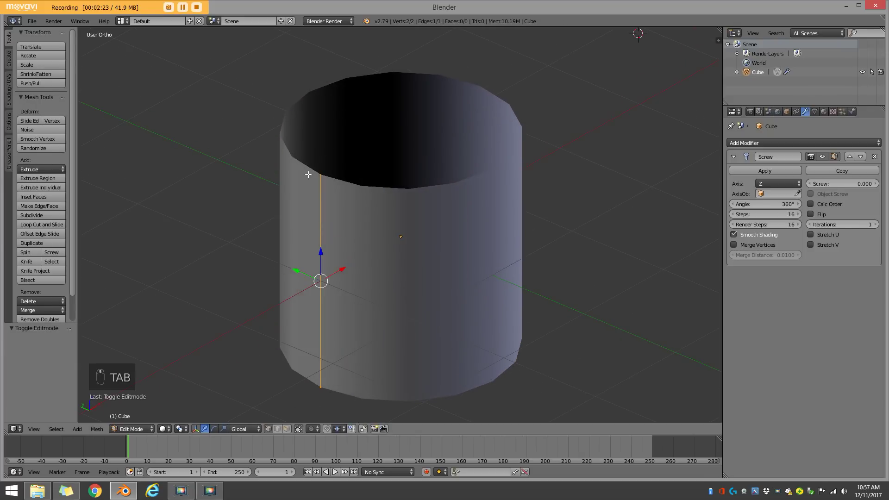
Step: Reposition the profile edge and snap to the front orthographic view
key("g")
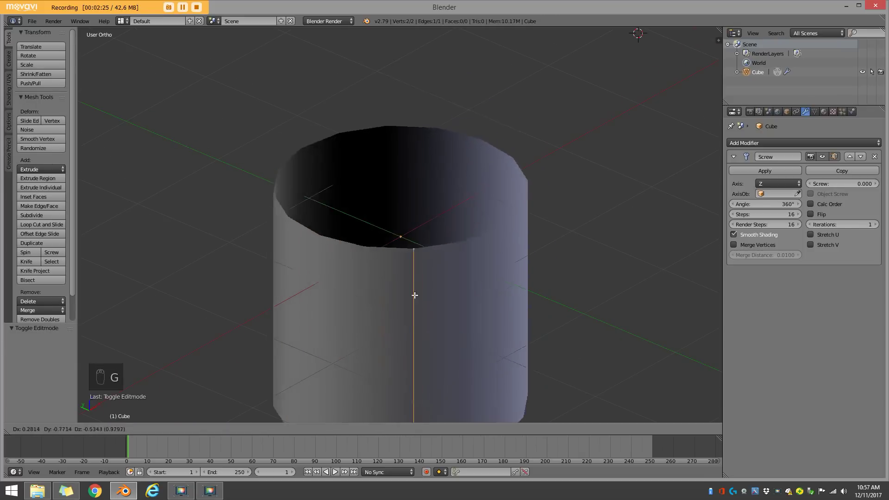
left_click(321, 254)
middle_click_drag(423, 232, 469, 217)
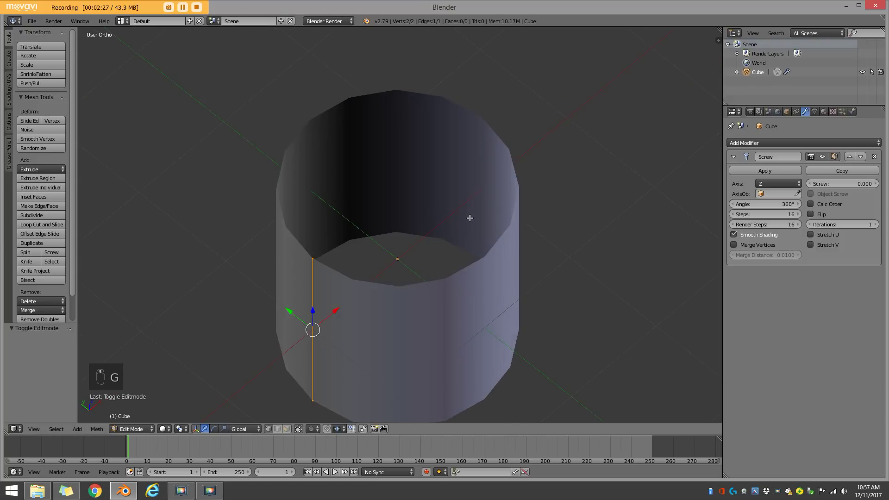
key("Tab")
scroll(416, 268, "down", 4)
middle_click_drag(416, 267, 376, 243)
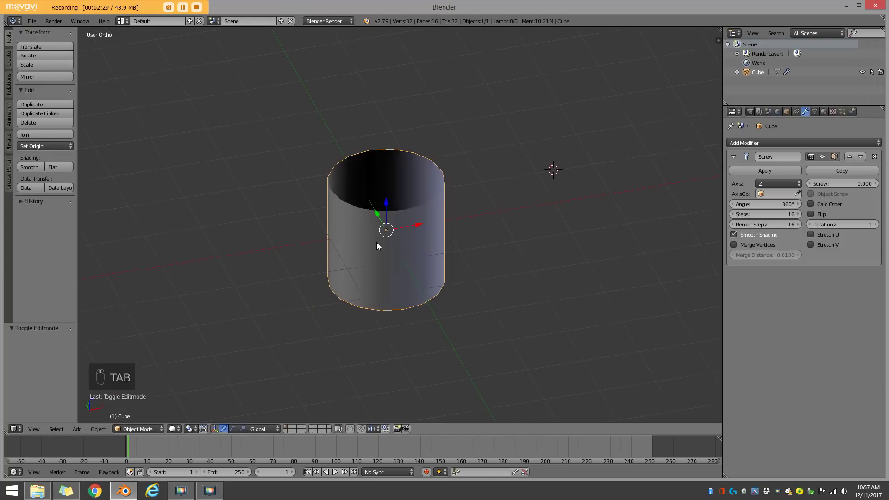
key("KP_1")
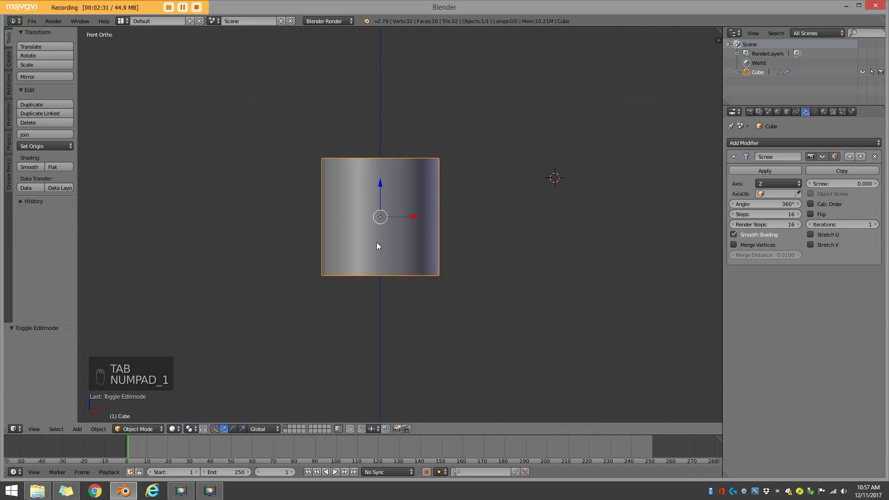
scroll(398, 257, "up", 2)
Step: In wireframe Edit Mode, raise the profile's bottom vertex along Z
middle_click_drag(216, 196, 254, 215, "shift")
key("Tab")
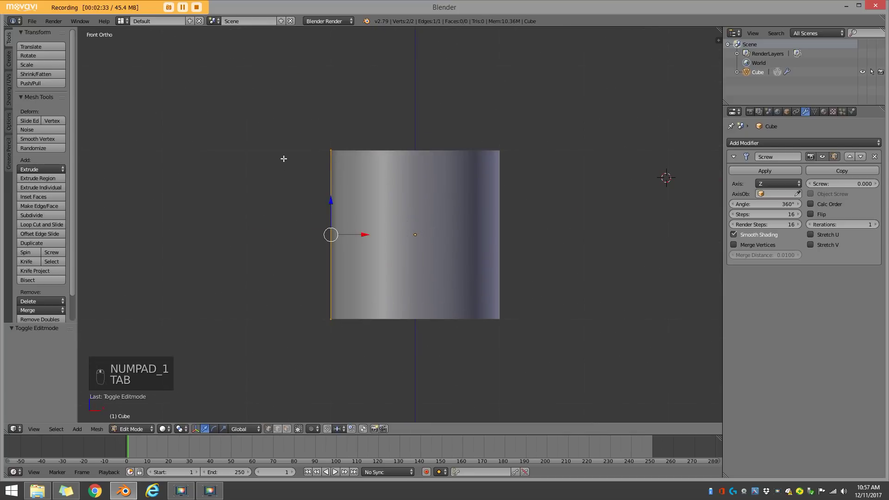
key("z")
scroll(285, 159, "up", 2)
left_click(299, 115)
key("g")
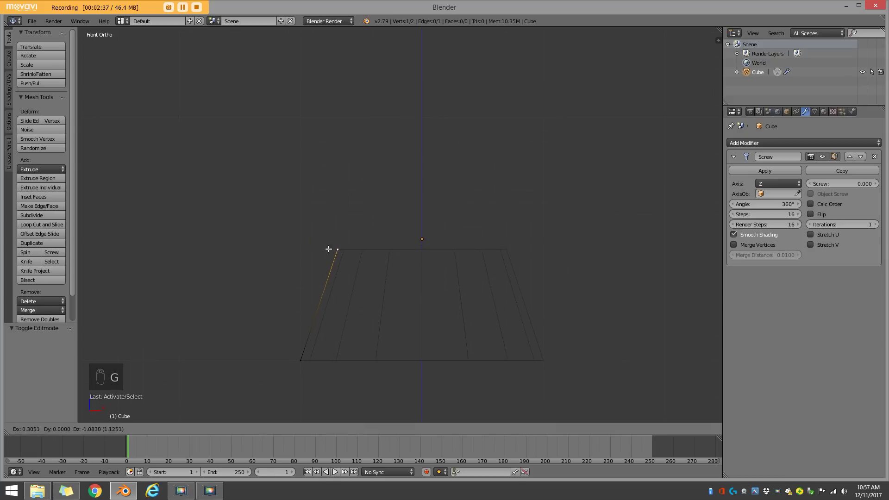
right_click(312, 218)
scroll(319, 243, "down", 3)
left_click(351, 291)
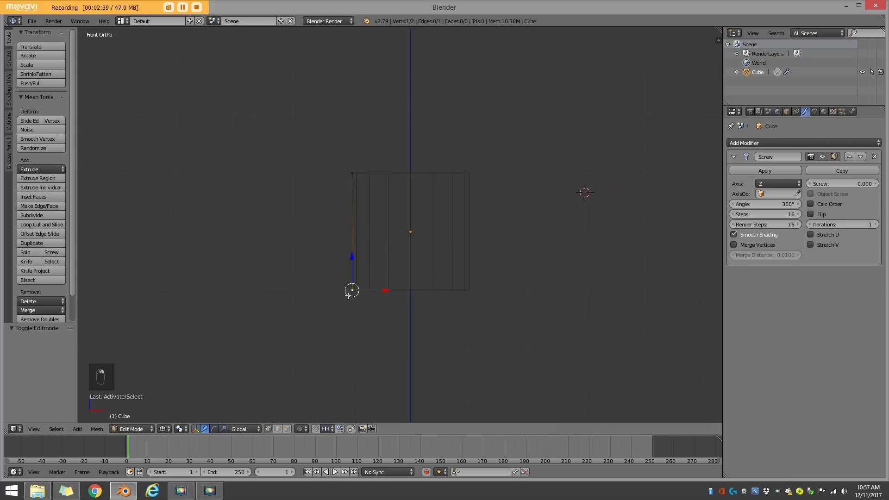
scroll(343, 298, "up", 3)
left_click_drag(316, 306, 326, 212)
Step: Lower the top vertex 0.953 to base level, flattening the cylinder into a thin band
mouse_move(326, 212)
middle_mouse_down()
mouse_move(388, 243)
mouse_move(385, 325)
mouse_move(228, 327)
middle_mouse_up()
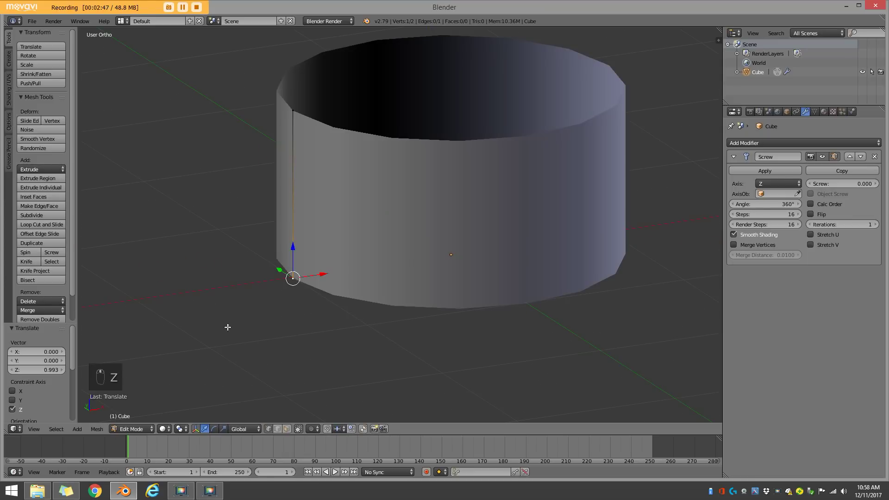
scroll(382, 297, "down", 4)
key("KP_1")
key("KP_0")
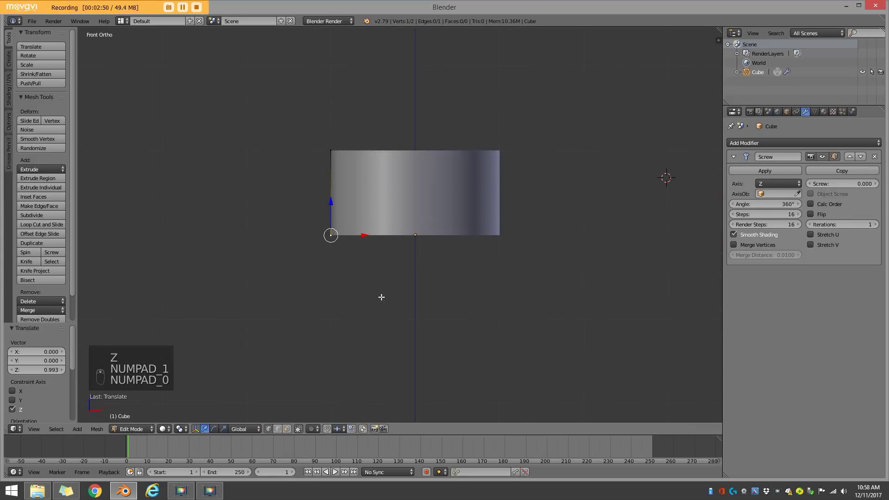
scroll(382, 297, "up", 4)
right_click(290, 105)
key("z")
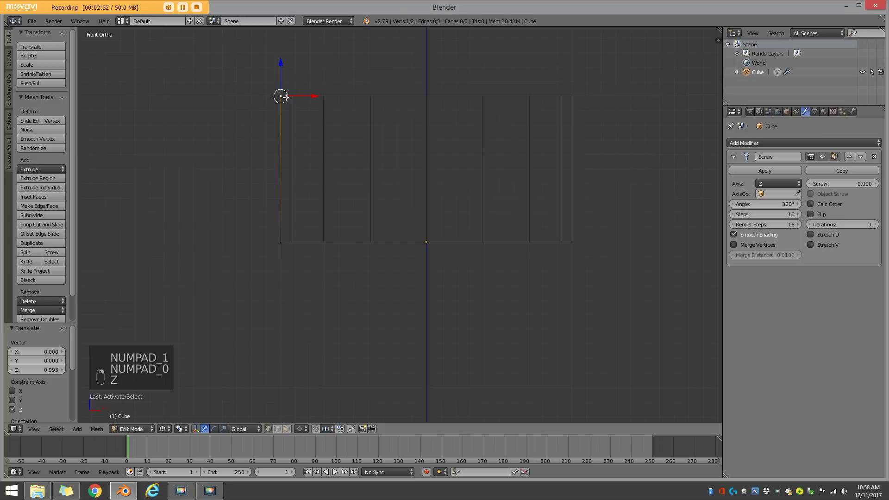
key("g")
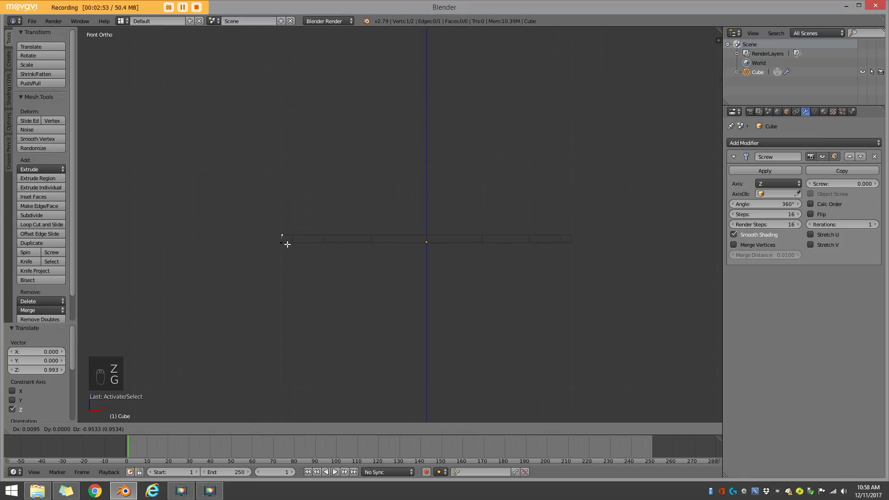
left_click(288, 244)
scroll(290, 241, "up", 2)
middle_click_drag(214, 248, 209, 246, "shift")
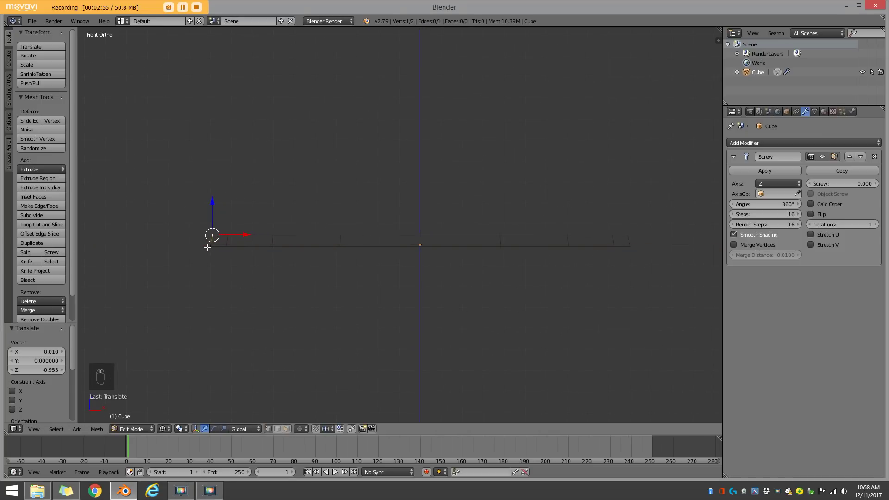
Step: Extrude three vertices along the base to form the glass's sloping foot
key("e")
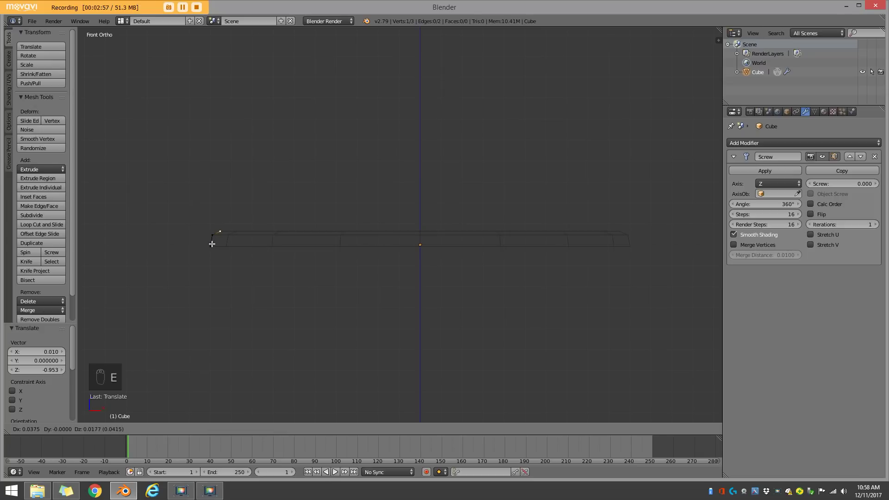
left_click(212, 244)
key("e")
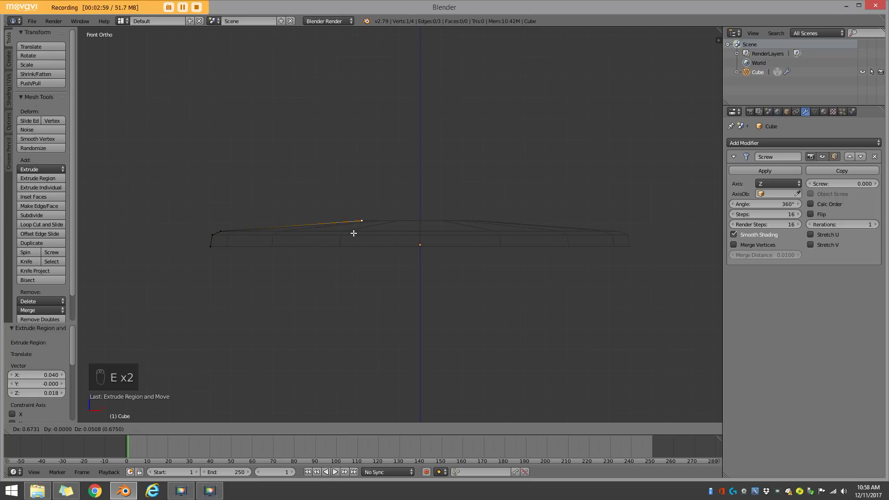
left_click(308, 237)
key("e")
left_click(390, 223)
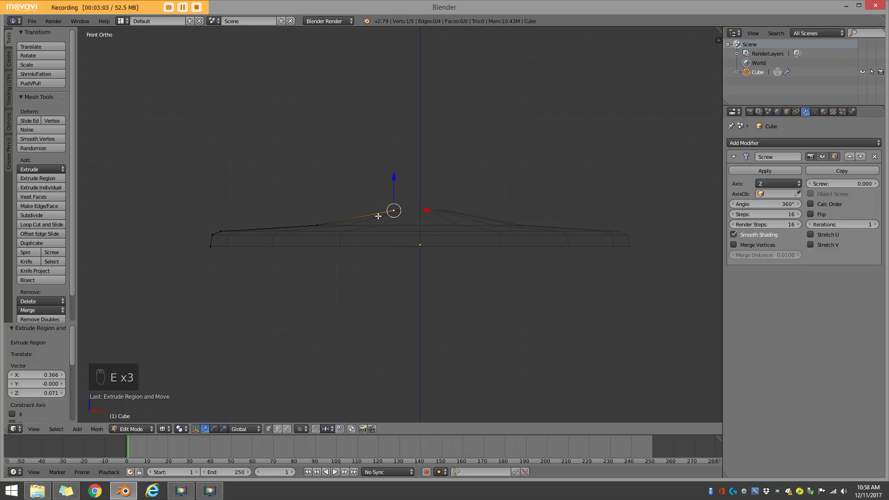
scroll(379, 216, "down", 3)
middle_click_drag(347, 226, 348, 278, "shift")
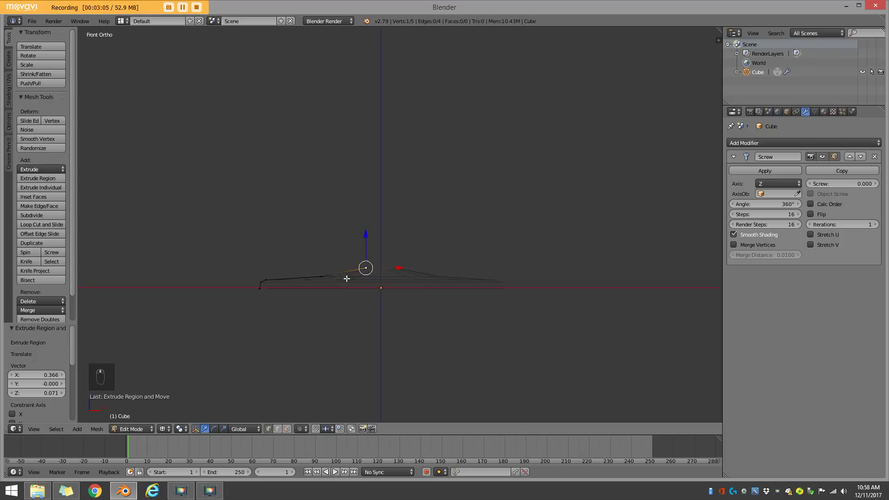
Step: Extrude the profile straight up through several vertices into a tall, thin stem
key("e")
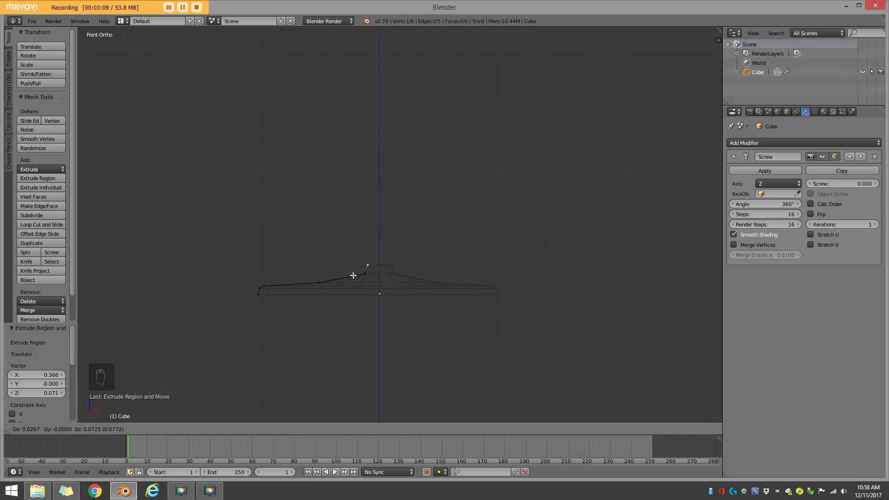
left_click(354, 274)
key("e")
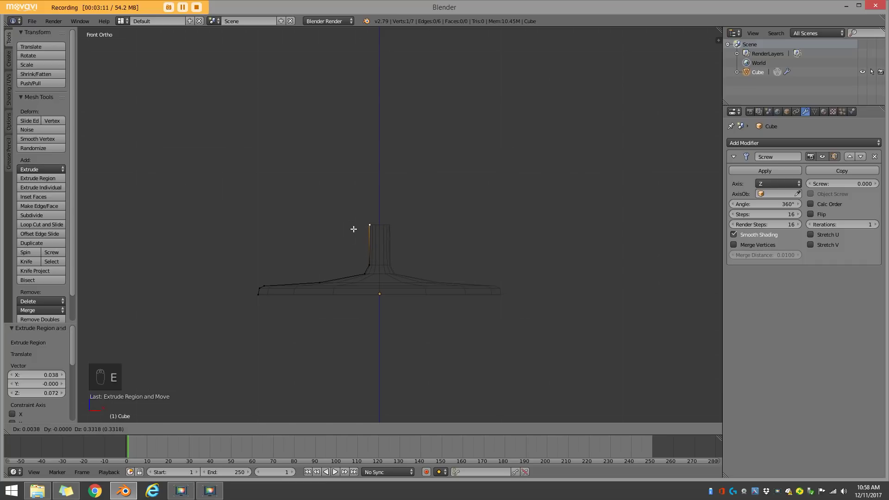
left_click(353, 229)
key("e")
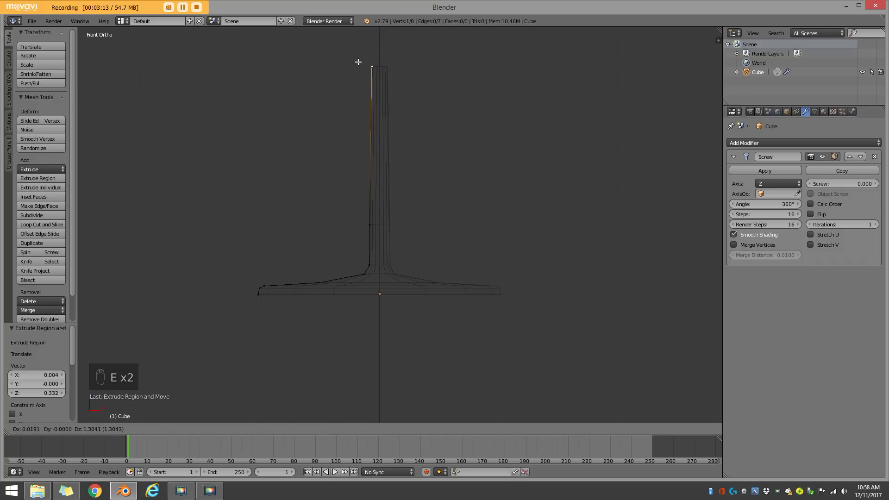
left_click(358, 62)
scroll(360, 114, "down", 4)
middle_click_drag(360, 114, 360, 205, "shift")
key("e")
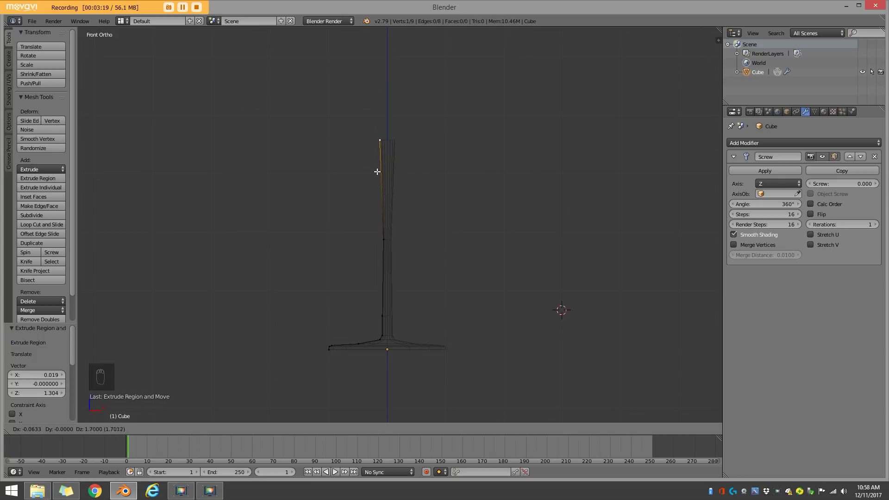
left_click(378, 174)
middle_click_drag(378, 175, 372, 215, "shift")
scroll(302, 215, "up", 2)
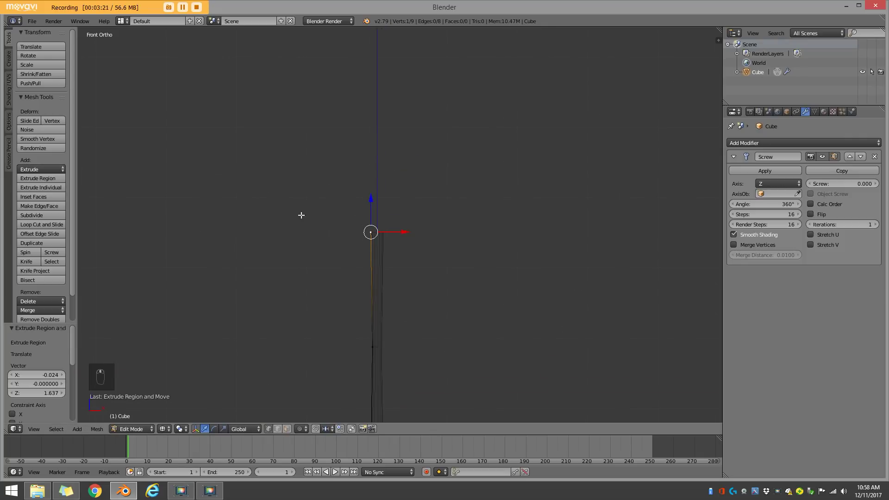
Step: Extrude four profile points curving outward from the stem top to start the bowl
key("e")
left_click(336, 242)
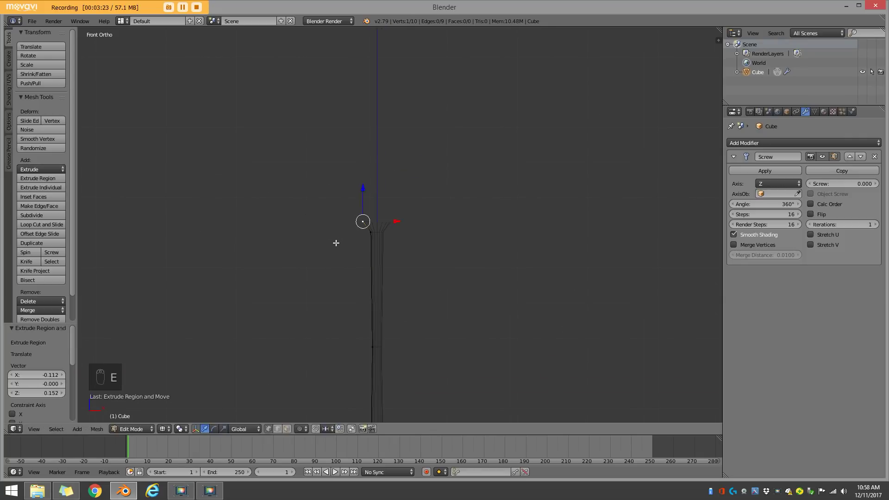
key("e")
left_click(309, 227)
key("e")
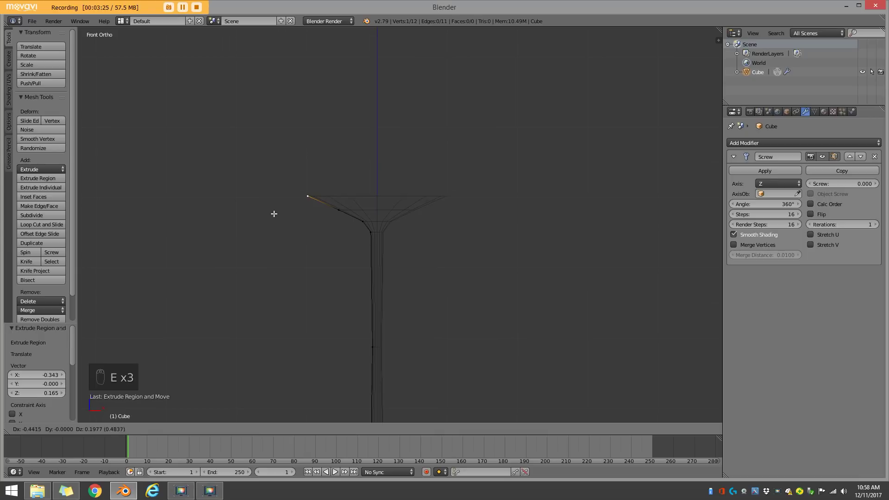
left_click(273, 213)
key("e")
left_click(250, 191)
Step: Extrude points up the bowl wall and curve them inward to the rim
key("e")
left_click(239, 168)
key("e")
left_click(238, 137)
key("e")
left_click(248, 99)
scroll(243, 109, "down", 2)
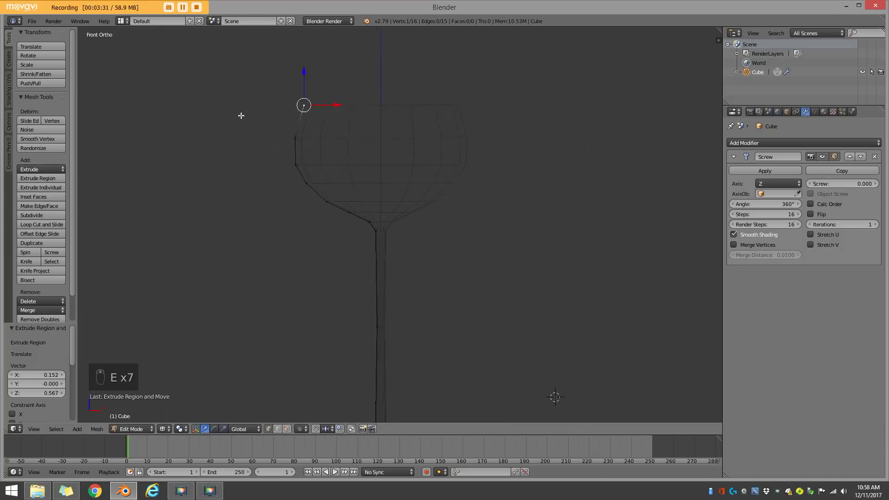
key("e")
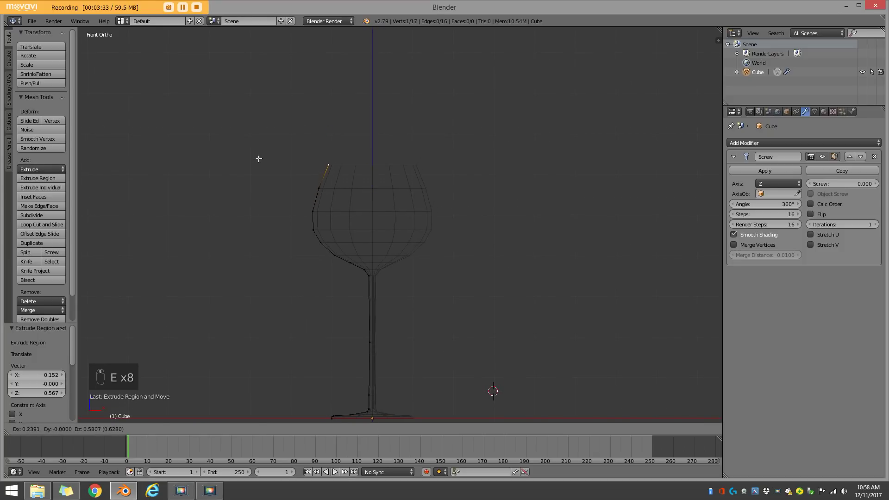
left_click(272, 133)
key("e")
left_click(275, 128)
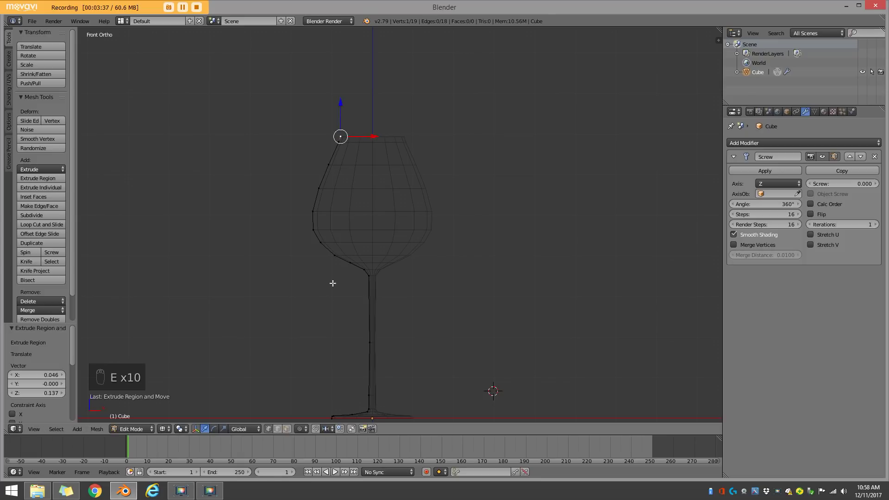
Step: View the complete glass in Object Mode with solid shading
key("Tab")
scroll(320, 259, "down", 3)
key("z")
mouse_move(319, 249)
middle_mouse_down()
mouse_move(387, 266)
mouse_move(409, 287)
mouse_move(407, 263)
mouse_move(316, 245)
mouse_move(324, 234)
middle_mouse_up()
scroll(410, 284, "up", 2)
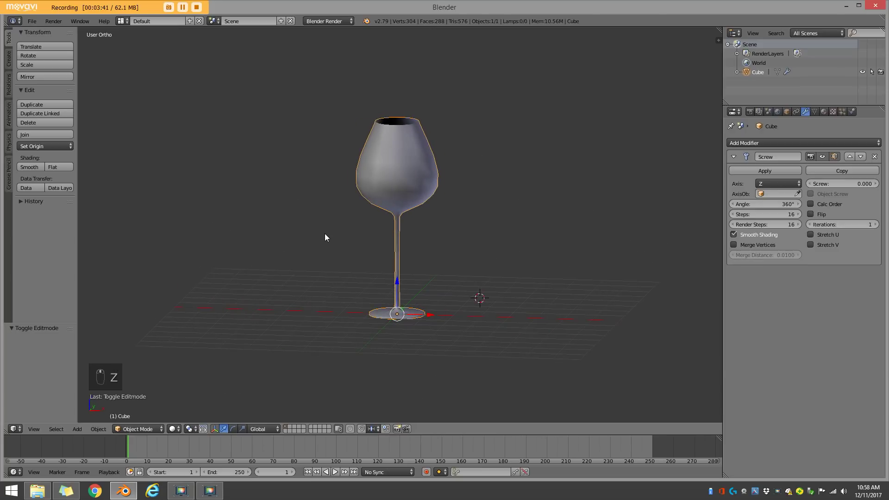
Step: In front wireframe view, widen the foot by moving its outer-edge vertices outward along X
key("KP_1")
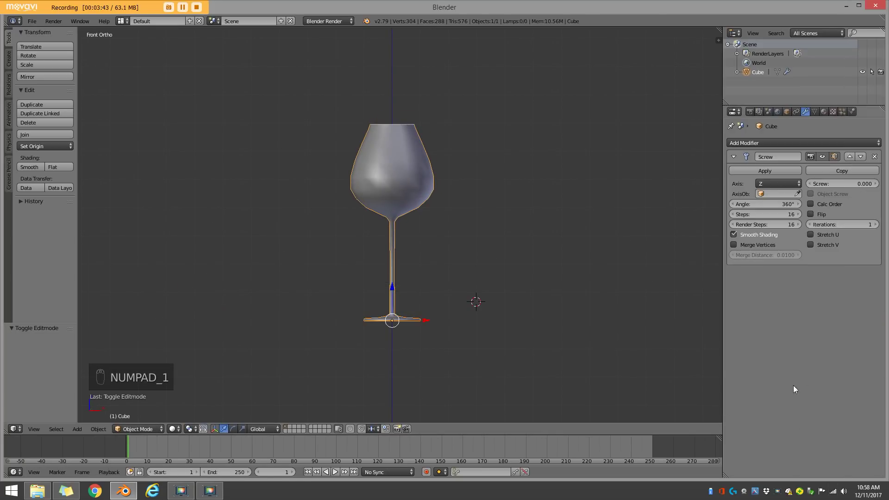
scroll(390, 279, "up", 2)
key("Tab")
key("z")
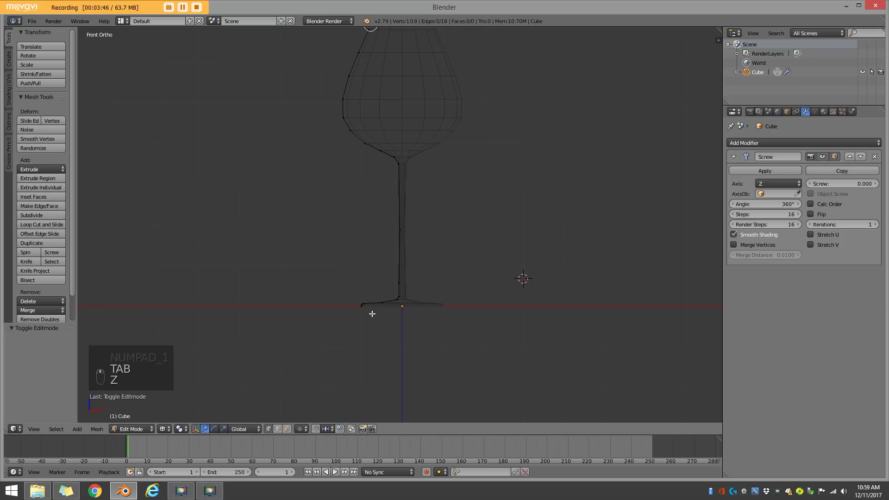
key("a")
key("a")
key("a")
key("a")
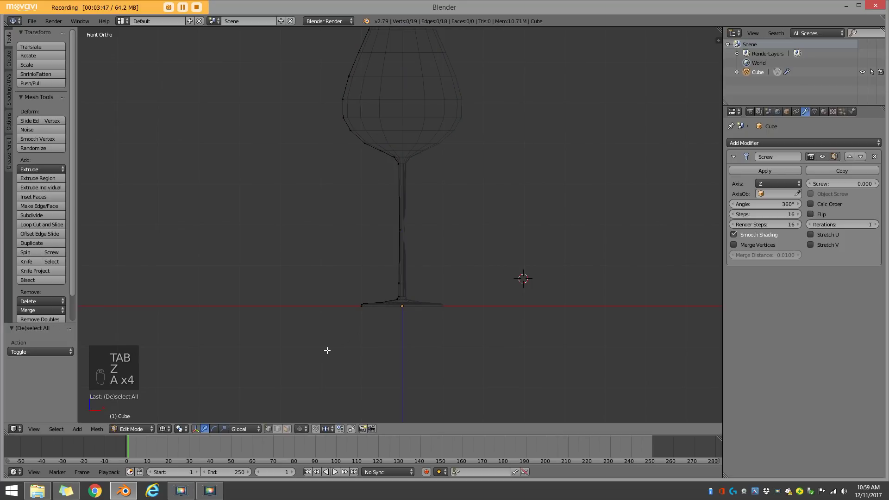
scroll(324, 352, "up", 1)
key("b")
left_click_drag(312, 358, 364, 315)
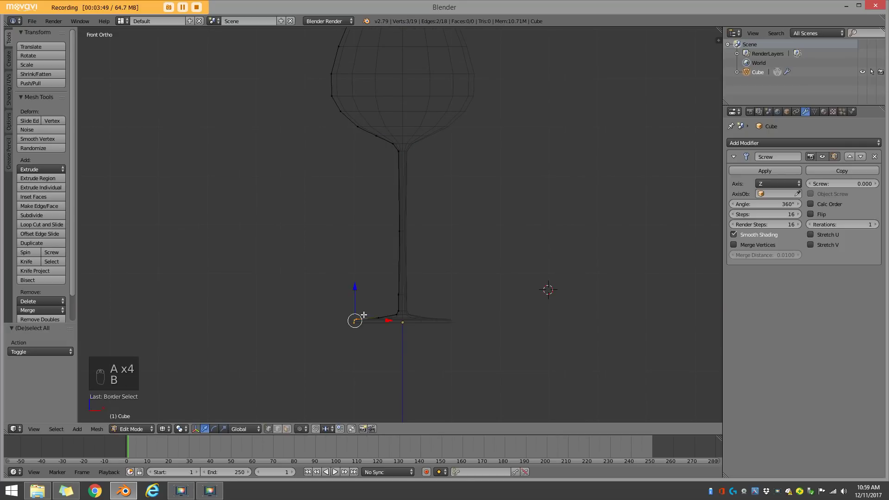
scroll(364, 314, "up", 1)
key("g")
key("x")
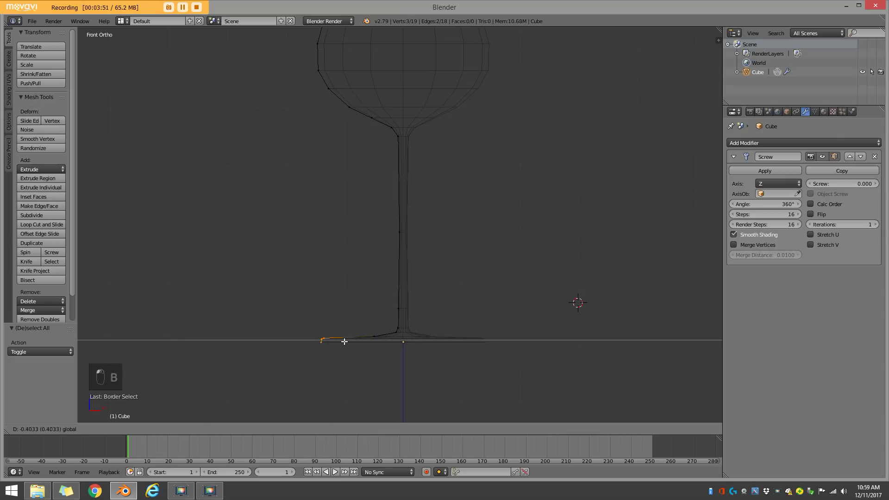
left_click(355, 342)
Step: Move the vertex near the stem's base down to slope the foot
key("a")
key("b")
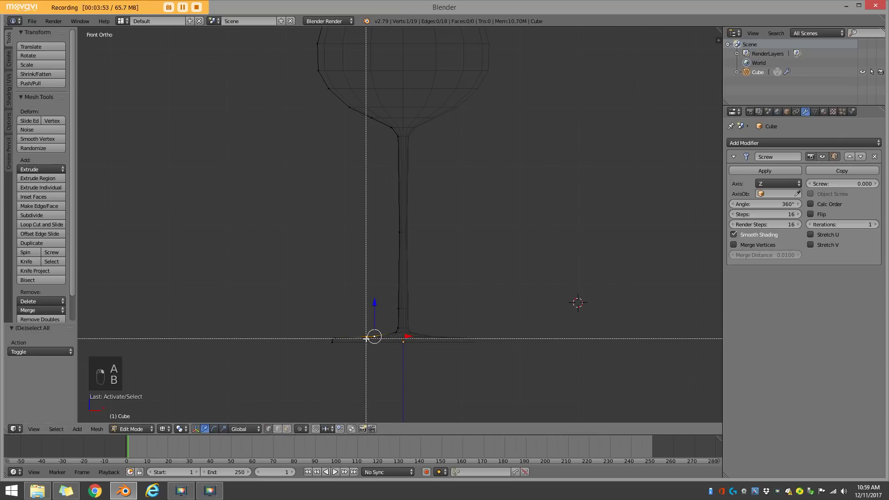
right_click(372, 338)
scroll(372, 338, "up", 2)
key("g")
left_click(378, 377)
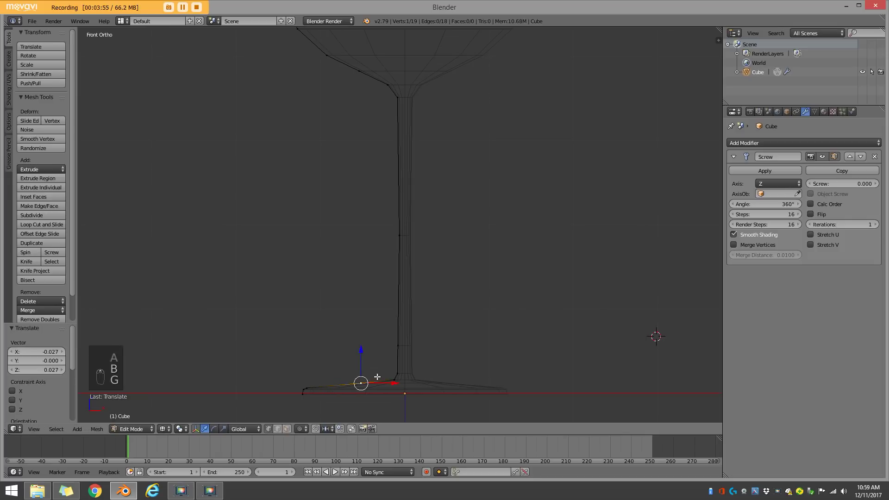
Step: Raise the stem–foot joint vertices about 0.027, then view the solid glass from above
scroll(438, 368, "up", 5)
right_click(403, 311)
right_click(410, 292, "shift")
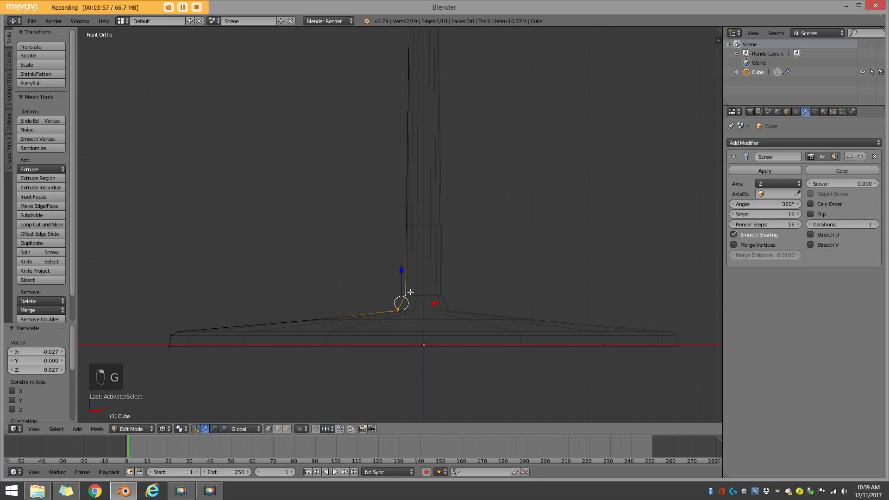
key("g")
left_click(416, 287)
key("Tab")
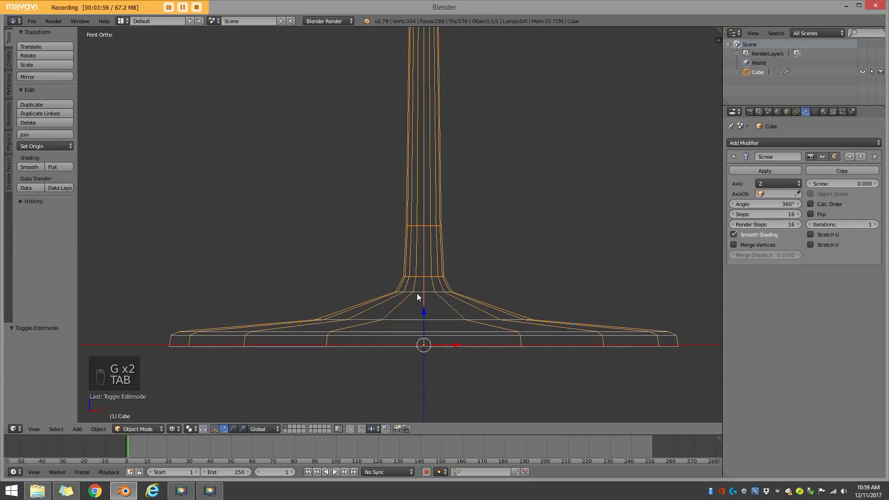
key("z")
scroll(413, 296, "down", 4)
mouse_move(413, 296)
middle_mouse_down()
mouse_move(418, 281)
mouse_move(443, 302)
mouse_move(482, 276)
mouse_move(443, 302)
mouse_move(401, 232)
middle_mouse_up()
scroll(445, 302, "down", 3)
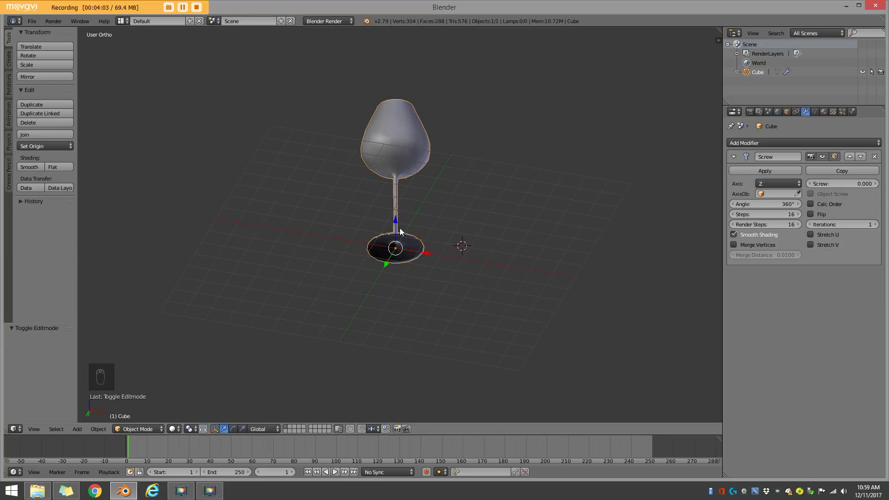
Step: Extrude two points from the foot's edge inward along X to the axis, sealing the base's underside
scroll(402, 231, "up", 2)
key("Tab")
scroll(462, 243, "up", 5)
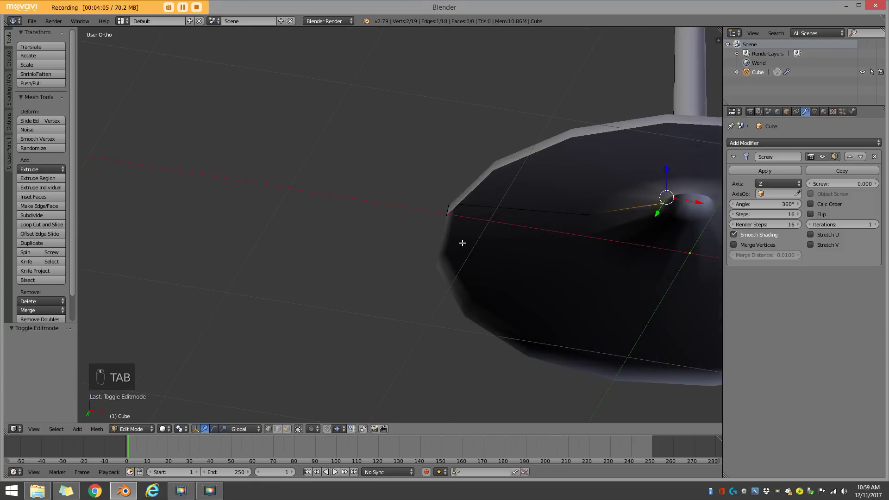
scroll(462, 242, "up", 2)
key("a")
key("a")
middle_click_drag(477, 242, 230, 235, "shift")
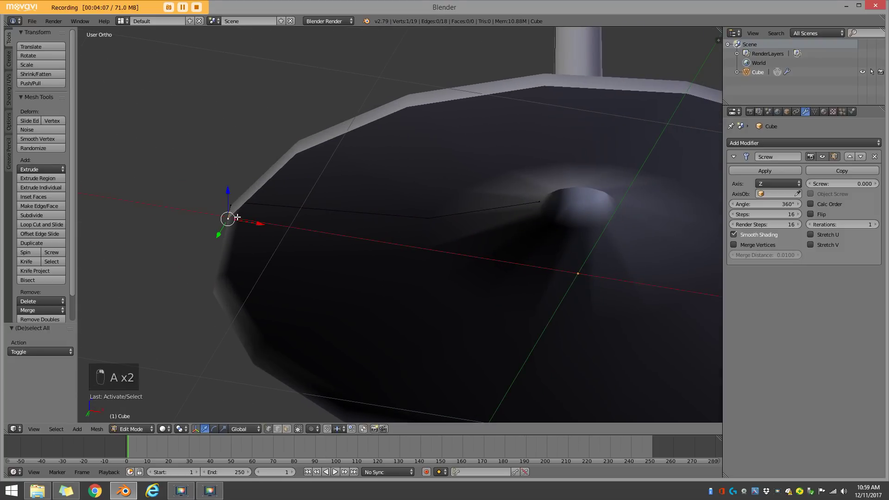
key("e")
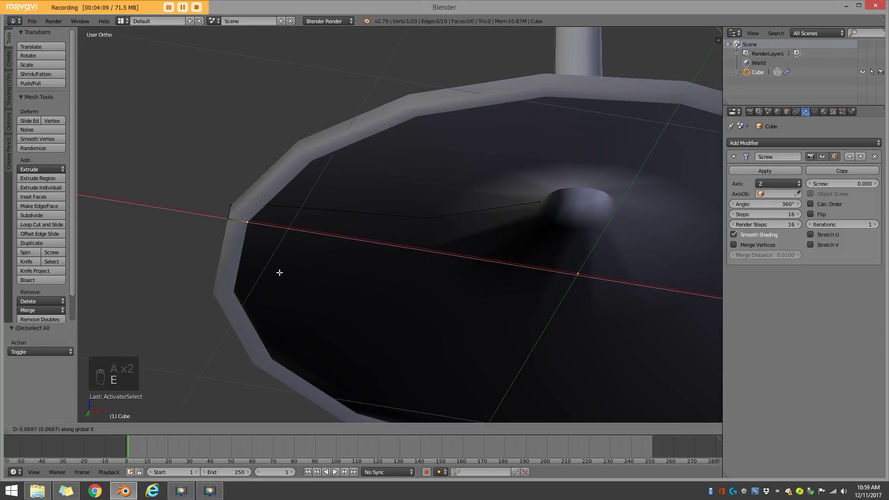
left_click(281, 272)
key("e")
key("x")
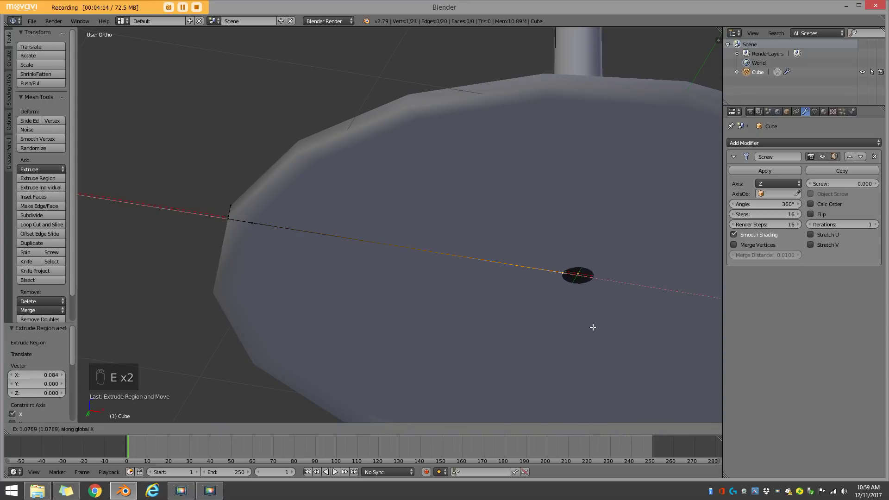
left_click(591, 327)
scroll(533, 338, "down", 6)
key("Tab")
middle_click_drag(441, 266, 387, 188)
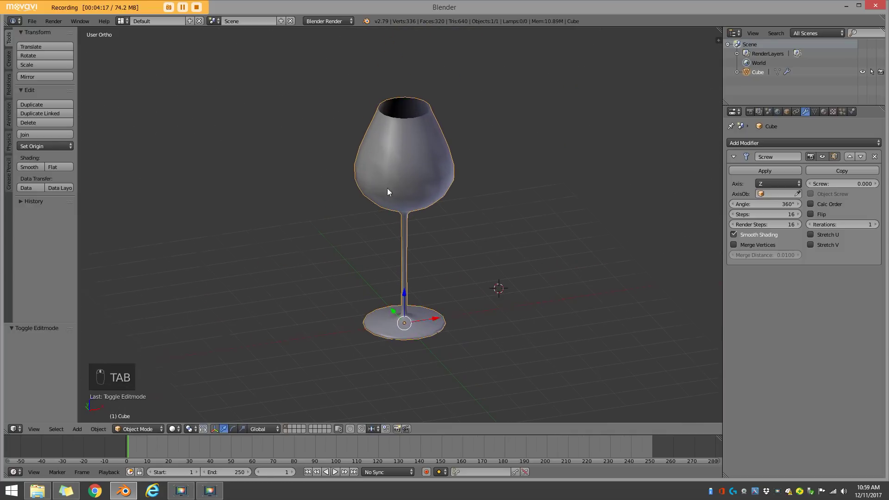
Step: Select the rim vertex in front wireframe view and extrude the inner rim point
scroll(373, 271, "up", 5)
key("Tab")
right_click(341, 233)
key("KP_1")
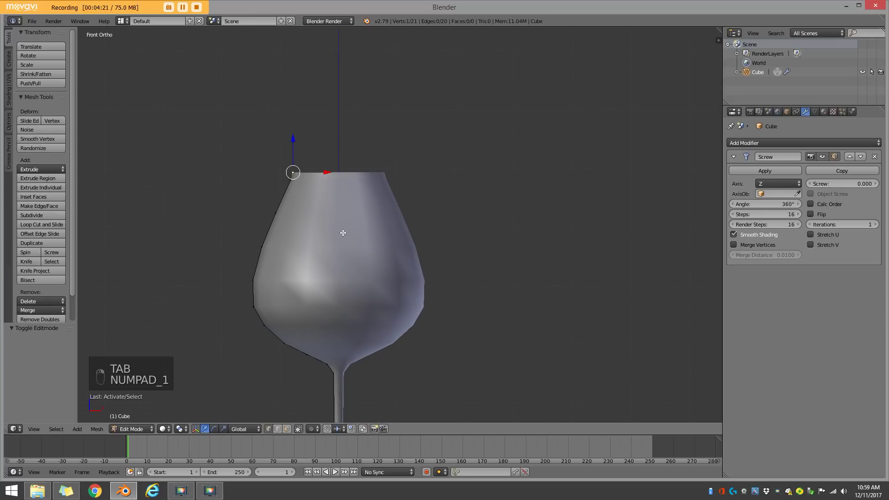
scroll(343, 233, "up", 5)
key("z")
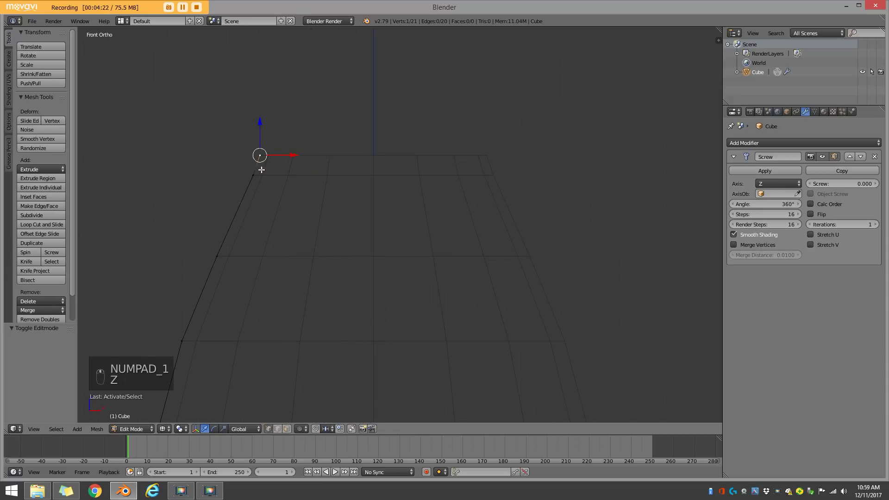
scroll(262, 170, "up", 3)
key("e")
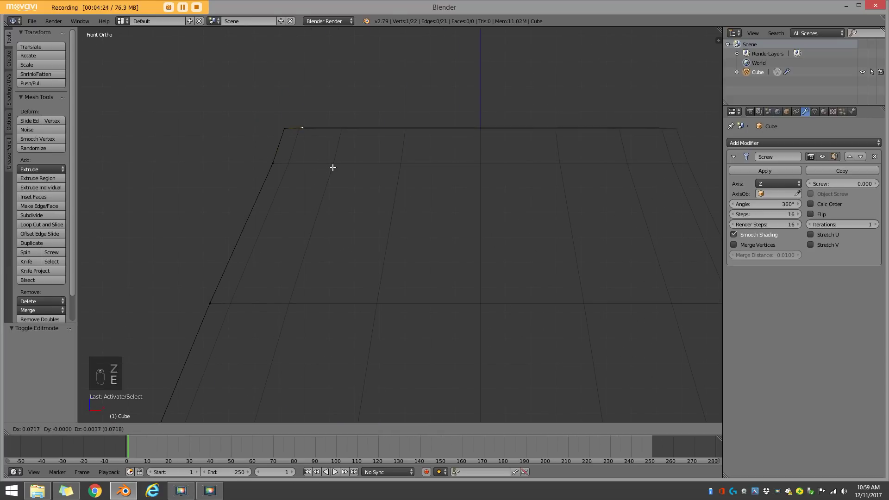
left_click(331, 169)
Step: Extrude successive inner-wall points down the inside of the bowl
key("e")
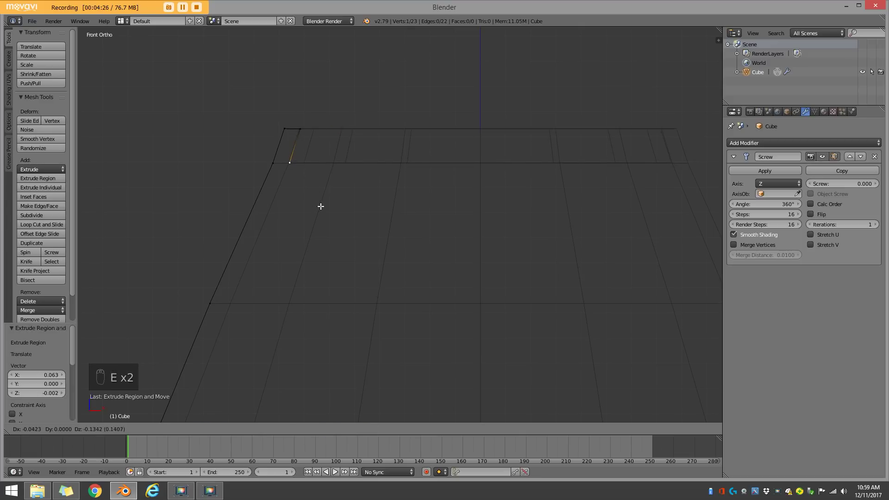
left_click(254, 366)
middle_click_drag(252, 370, 342, 163, "shift")
key("e")
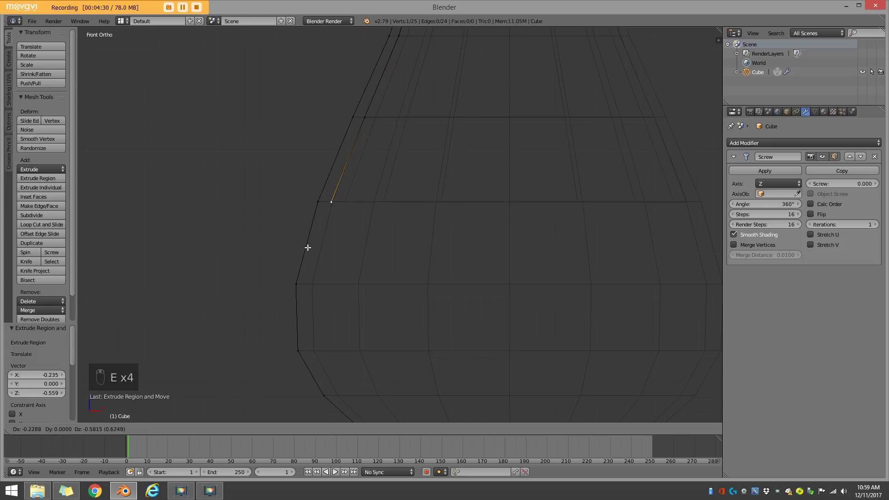
left_click(308, 247)
key("e")
left_click(283, 342)
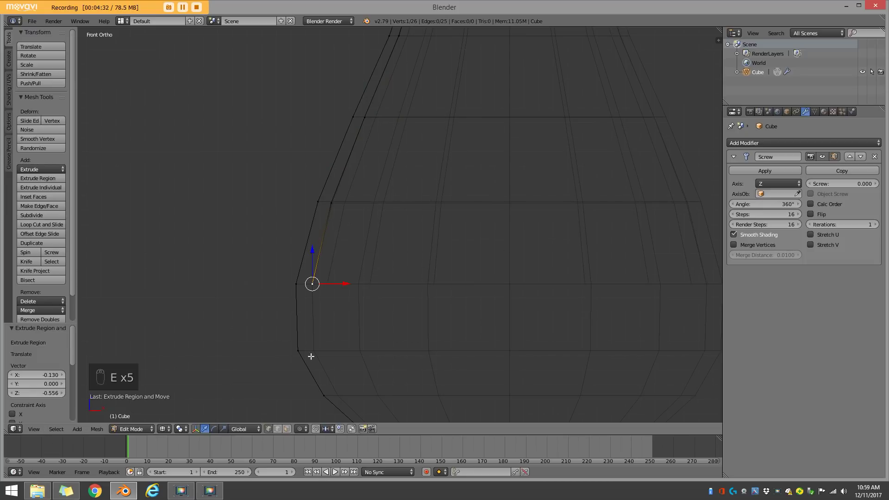
middle_click_drag(392, 324, 332, 171, "shift")
key("e")
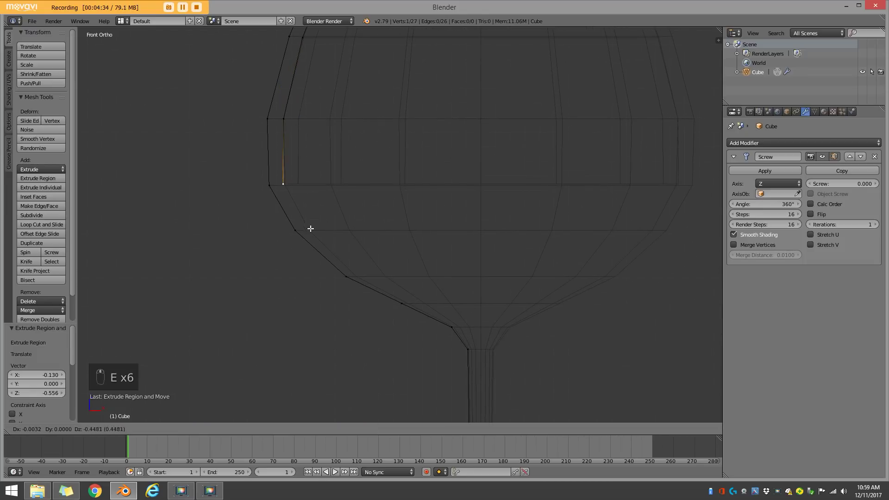
left_click(316, 231)
Step: Extrude the remaining inner-wall points toward the bowl floor's centre and check in solid shading
middle_click_drag(321, 246, 309, 202, "shift")
key("e")
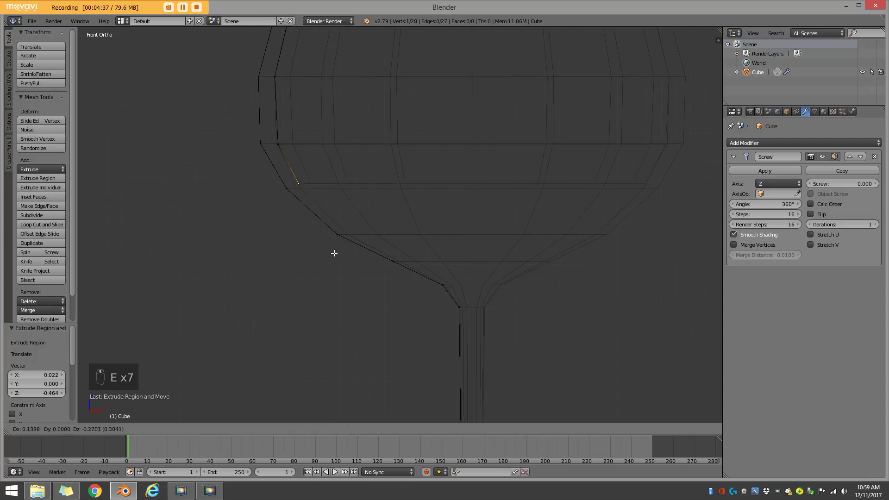
left_click(336, 254)
key("e")
left_click(387, 305)
key("e")
left_click(450, 330)
key("e")
left_click(494, 333)
key("z")
mouse_move(494, 334)
middle_mouse_down()
mouse_move(519, 232)
mouse_move(501, 262)
mouse_move(386, 183)
middle_mouse_up()
Step: Move the last inner-wall vertex onto the central axis to close the bowl's floor
scroll(386, 182, "up", 5)
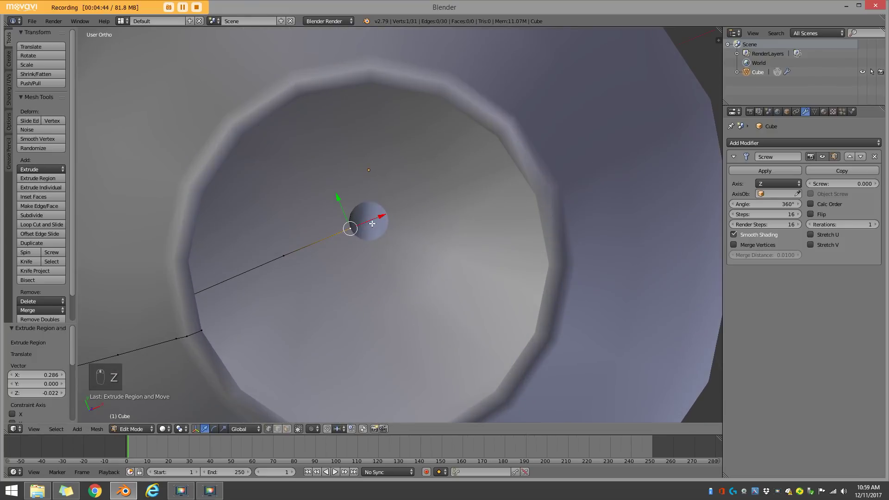
key("g")
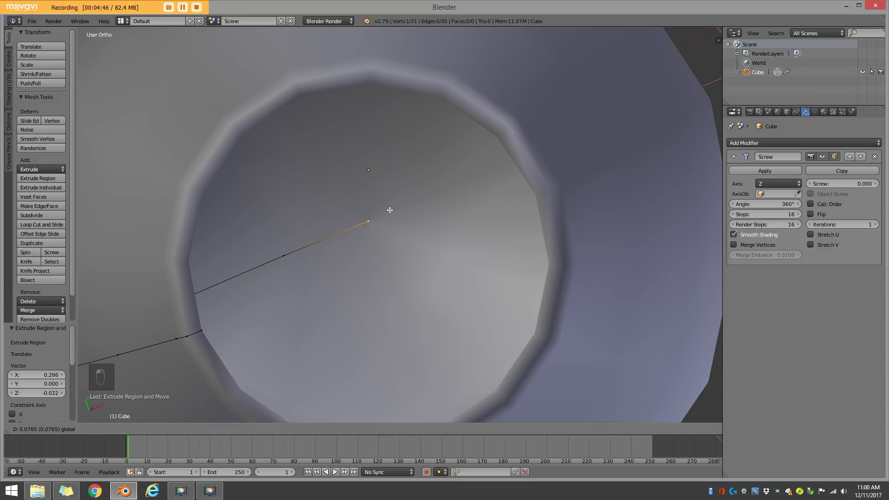
key("x")
left_click(390, 211)
scroll(390, 210, "down", 5)
middle_click_drag(390, 210, 364, 170)
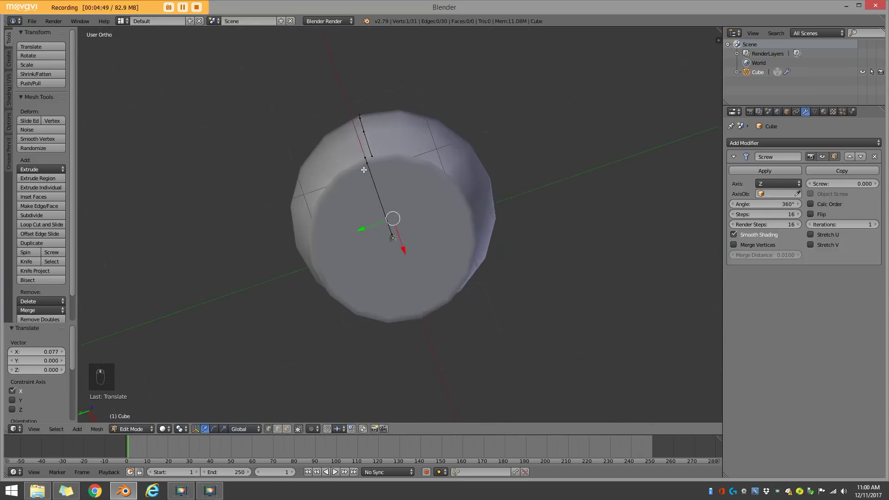
scroll(364, 170, "up", 6)
right_click(358, 276)
key("g")
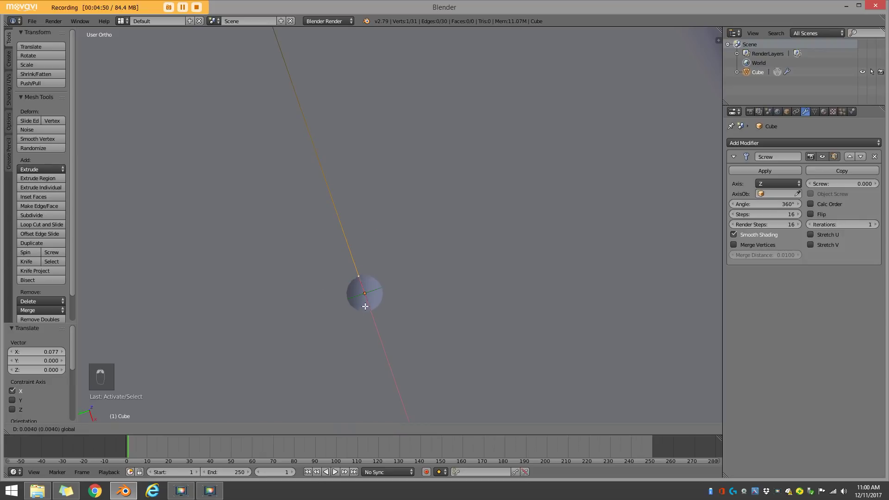
left_click(369, 320)
scroll(369, 270, "down", 6)
middle_click_drag(369, 270, 238, 288)
Step: Add a Subdivision Surface modifier (viewport 1, render 2) and collapse the Screw modifier panel
key("Tab")
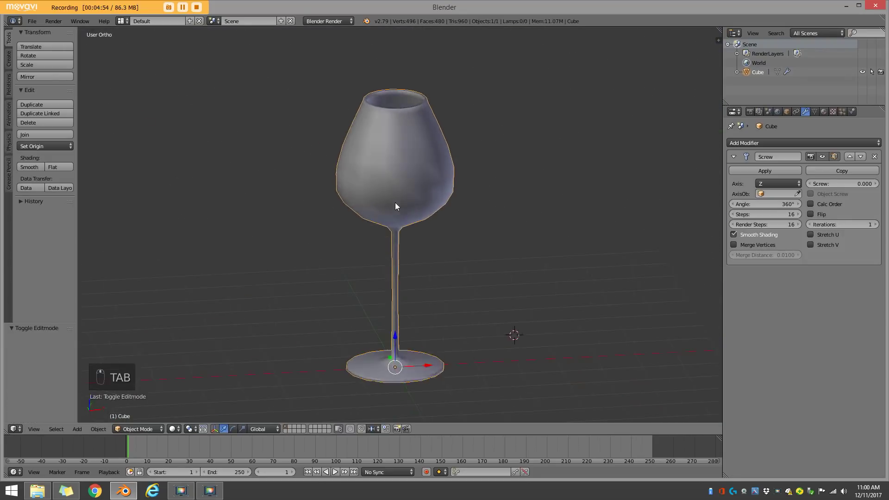
middle_click_drag(396, 204, 402, 198)
left_click(775, 141)
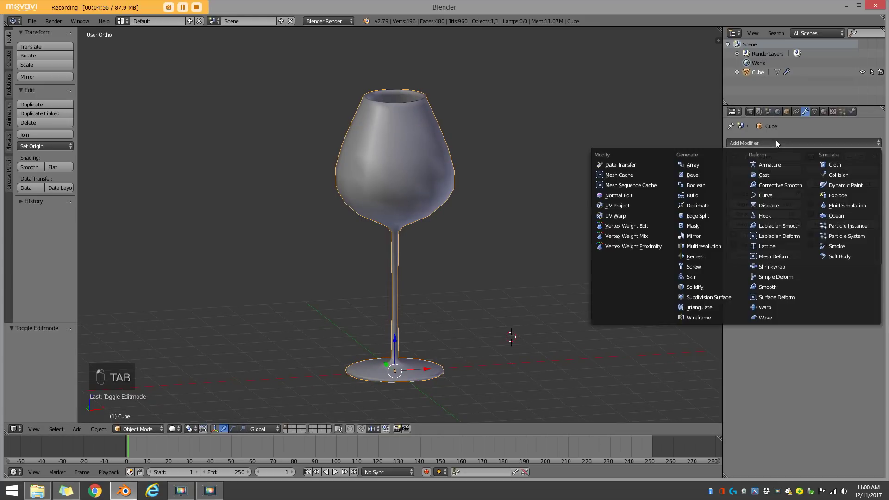
left_click(682, 298)
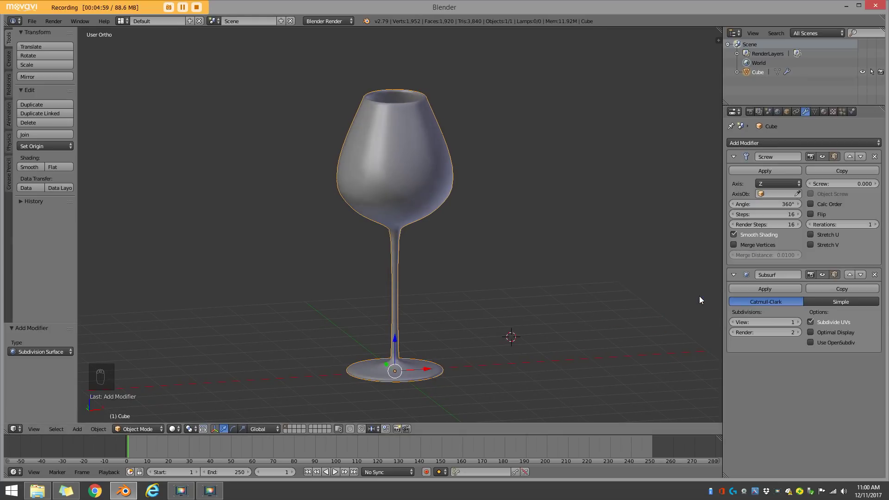
left_click(734, 155)
middle_click_drag(463, 146, 431, 146)
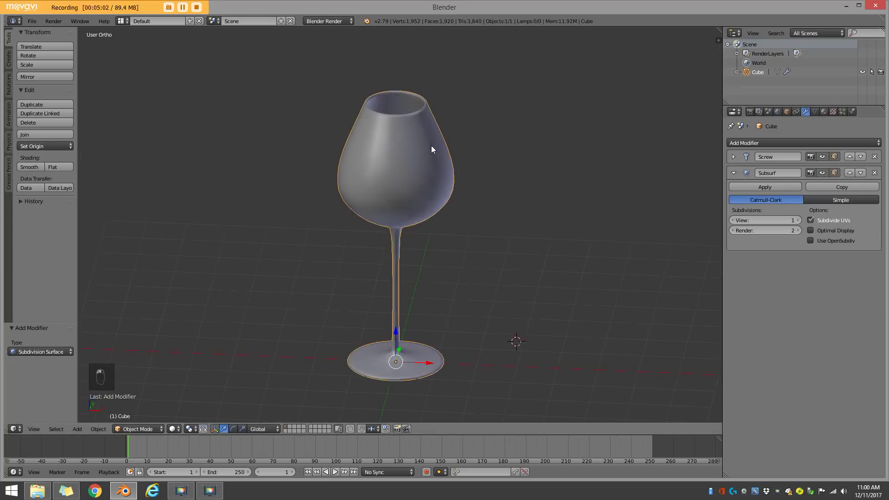
Step: In front wireframe view, nudge the vertex where the stem meets the foot
key("KP_1")
key("Tab")
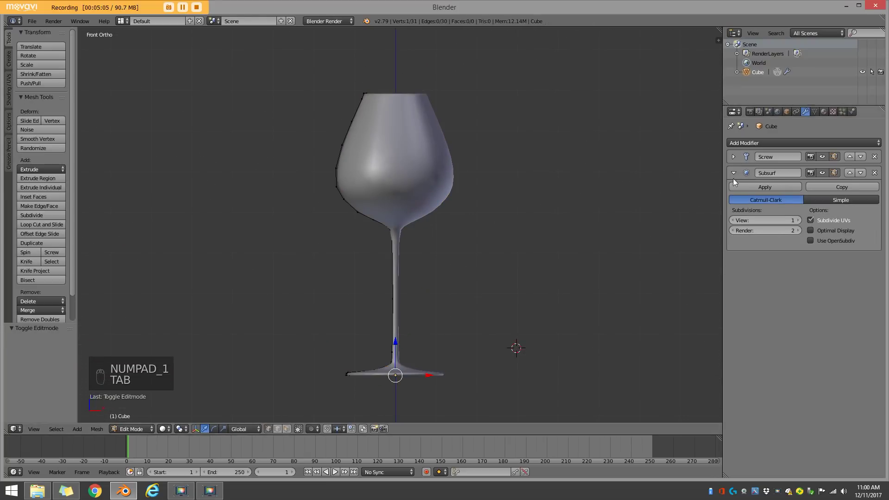
scroll(294, 90, "up", 3)
scroll(273, 165, "up", 2, "shift")
scroll(491, 209, "down", 3)
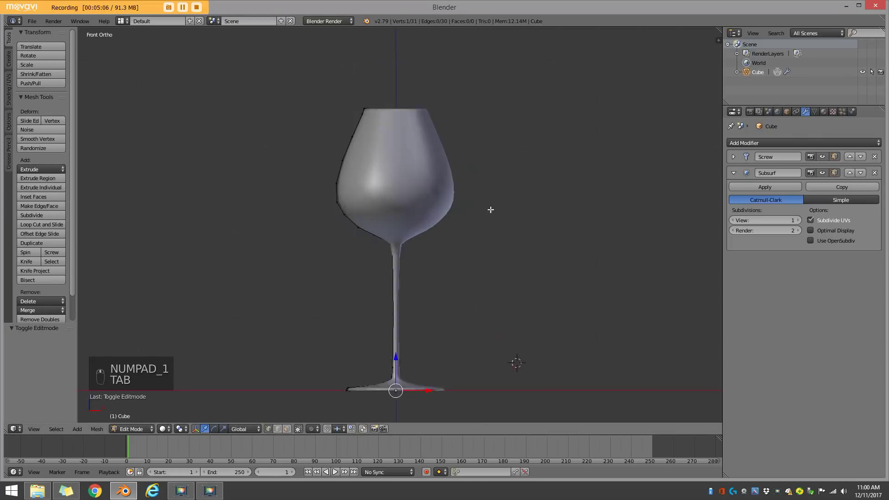
scroll(472, 187, "down", 4, "shift")
key("z")
scroll(370, 218, "up", 5)
right_click(340, 257)
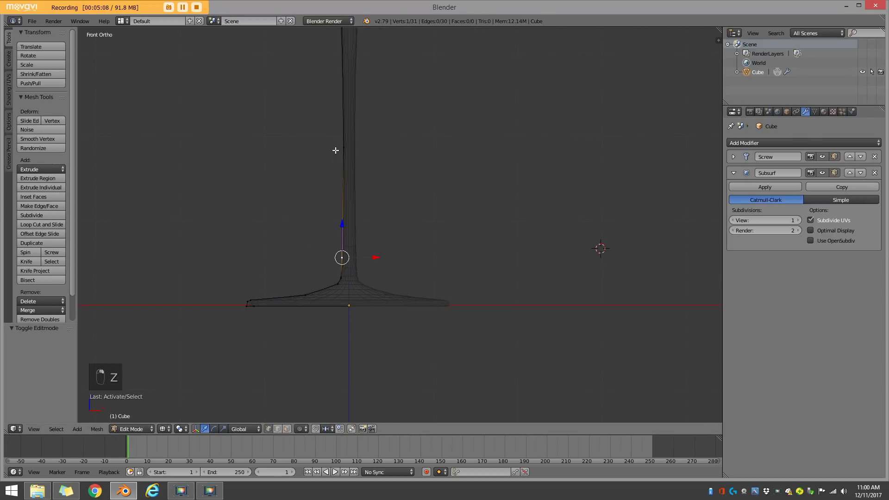
right_click(342, 146)
scroll(363, 240, "up", 3)
right_click(293, 327)
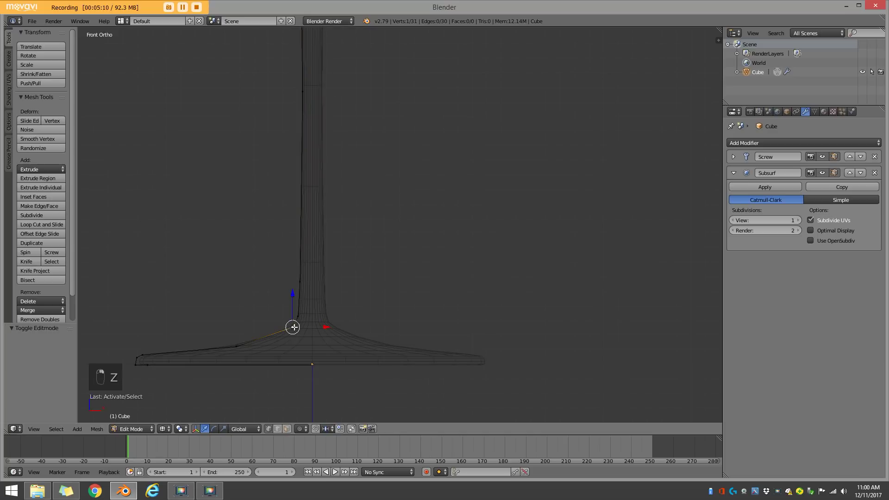
key("g")
left_click(281, 330)
key("g")
left_click(294, 313)
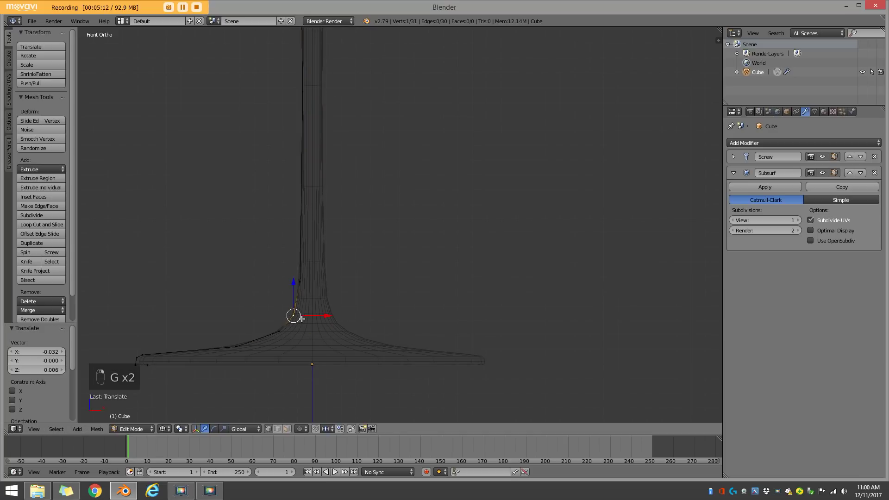
Step: Move a higher stem vertex upward to lengthen the stem's taper
right_click(298, 276)
key("g")
left_click(306, 185)
key("g")
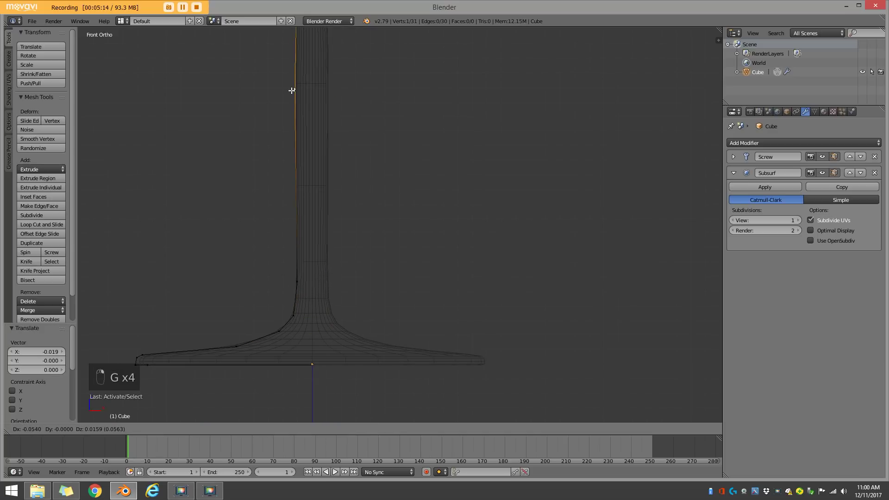
left_click(296, 90)
Step: Nudge the top stem vertex, then return to solid object view with nothing selected
scroll(298, 148, "down", 5)
scroll(265, 212, "up", 2)
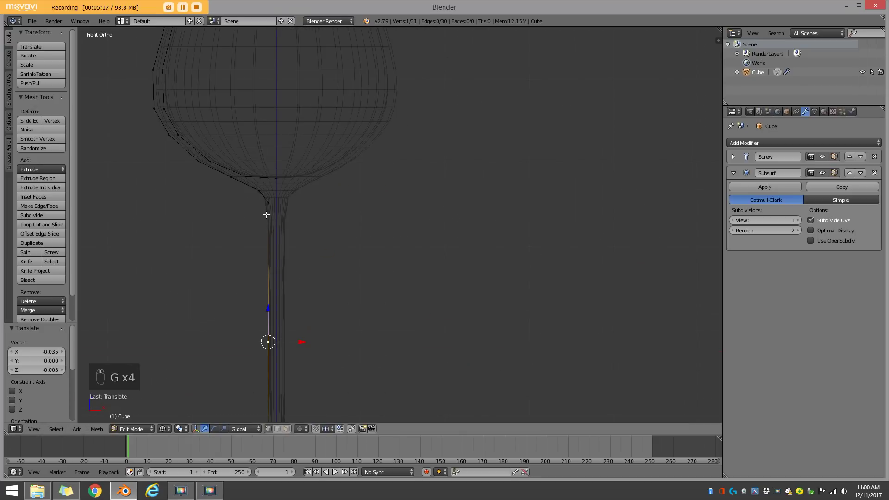
right_click(268, 202)
scroll(264, 218, "up", 3)
key("g")
left_click(260, 221)
key("Tab")
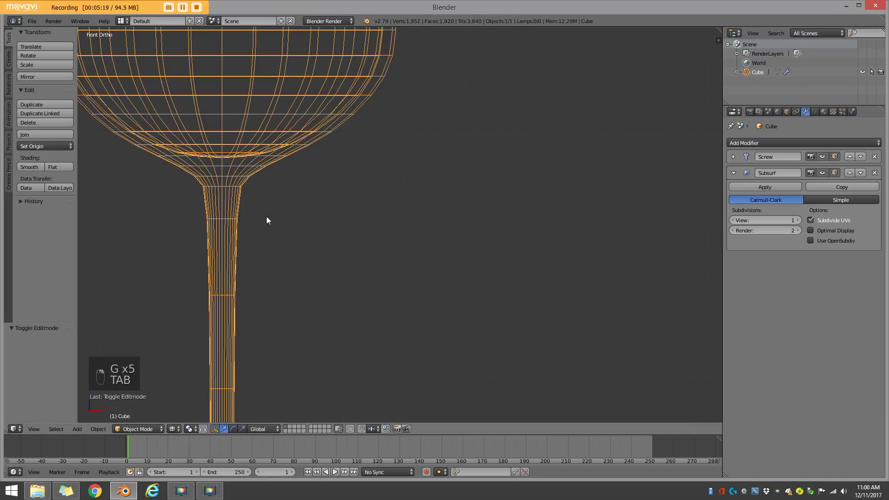
key("z")
scroll(297, 227, "down", 3)
key("a")
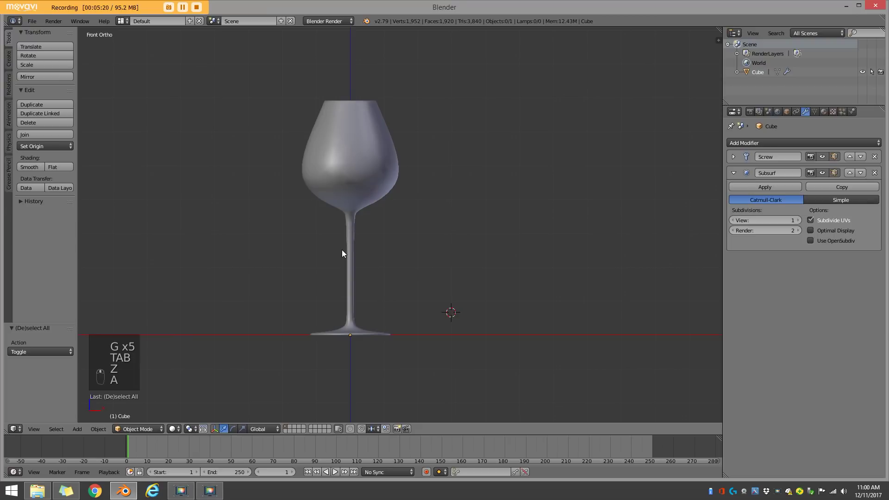
Step: Enter Edit Mode on the profile in wireframe view, framed on the glass base, with nothing selected
middle_click_drag(342, 254, 353, 167, "shift")
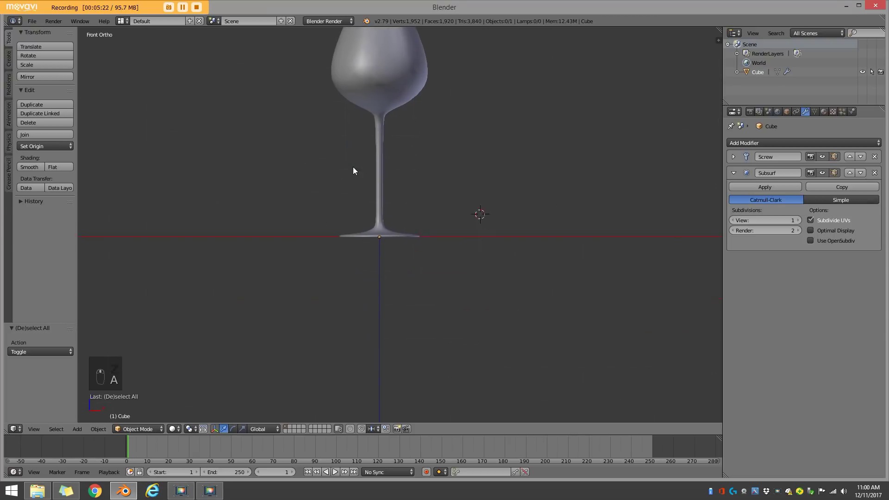
scroll(292, 224, "up", 3)
key("Tab")
key("z")
scroll(292, 224, "up", 2)
middle_click_drag(254, 257, 343, 288, "shift")
key("a")
key("a")
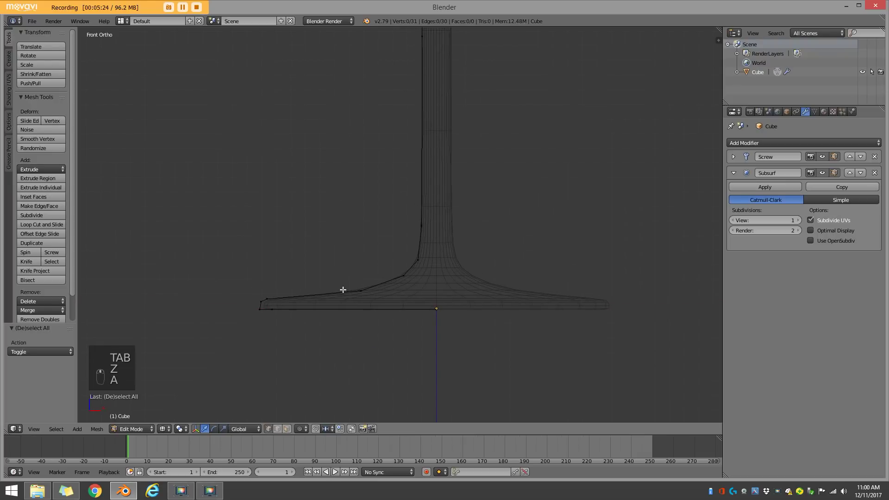
key("a")
Step: Box-select the vertices along the top edge of the glass's foot
key("b")
left_click_drag(196, 233, 341, 264)
key("a")
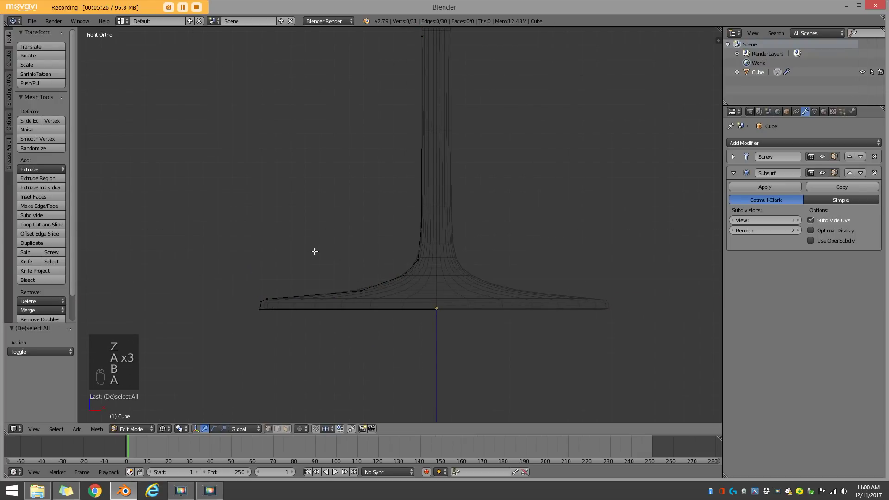
key("b")
left_click_drag(213, 211, 423, 294)
key("a")
key("b")
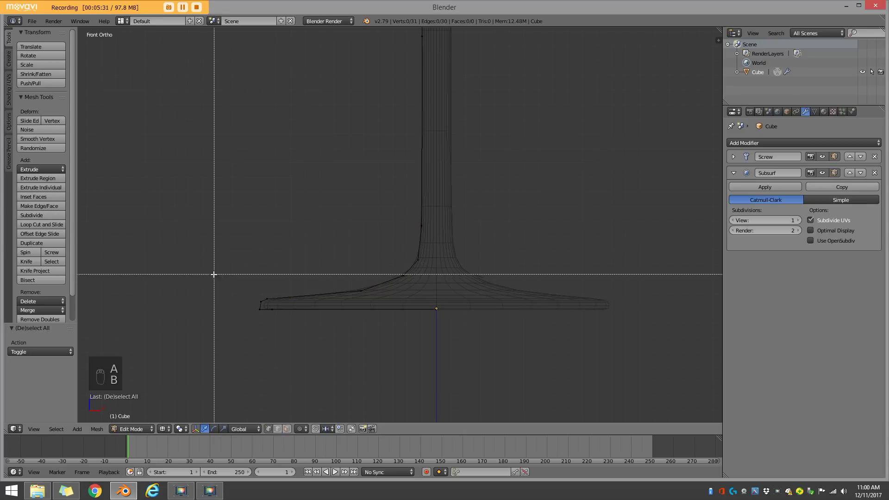
left_click_drag(215, 274, 387, 305)
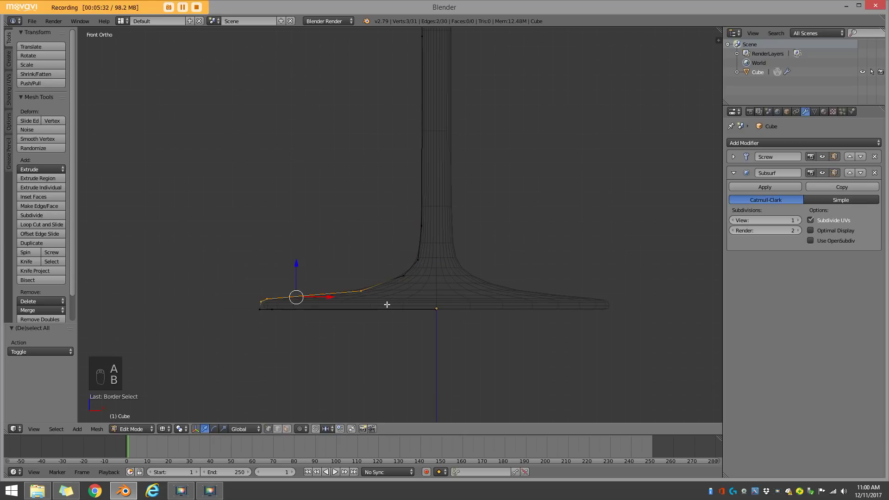
Step: Raise the foot's top-edge vertices 0.060 on Z, adjust one foot vertex, and return to Object Mode
left_click_drag(300, 270, 294, 260)
left_click(294, 261)
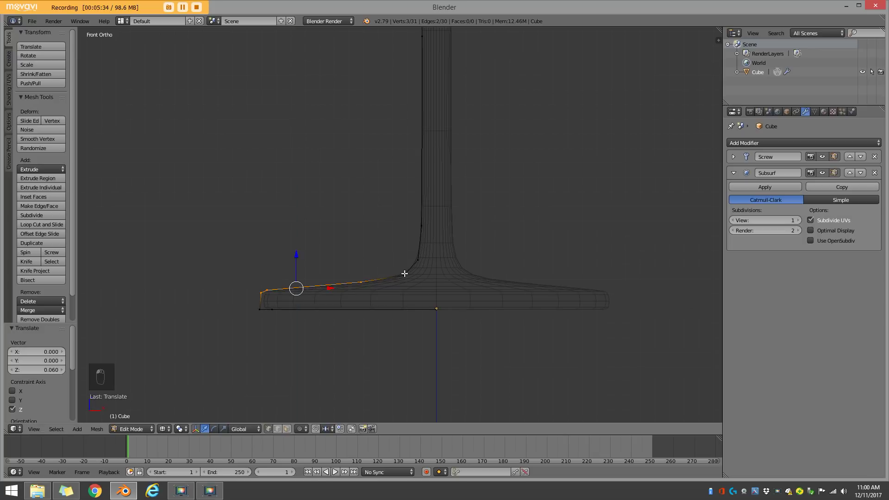
right_click(404, 275)
key("g")
left_click(403, 279)
key("Tab")
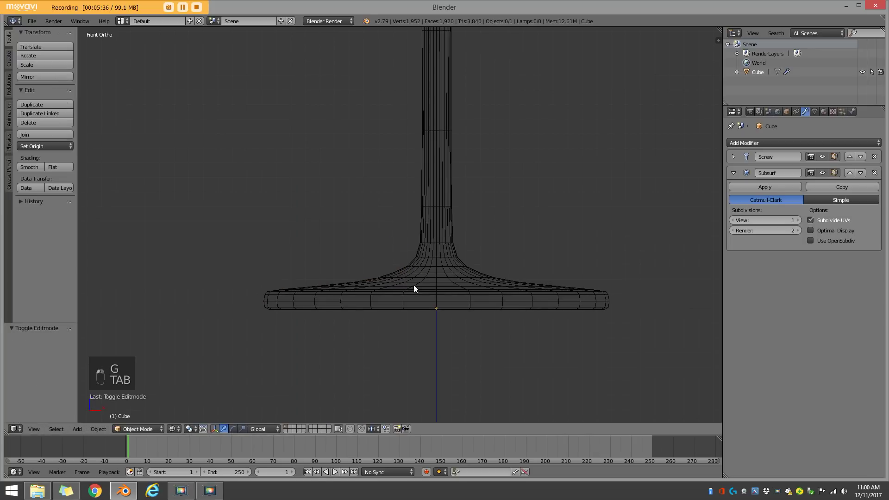
scroll(415, 285, "down", 4)
key("z")
scroll(387, 210, "down", 4)
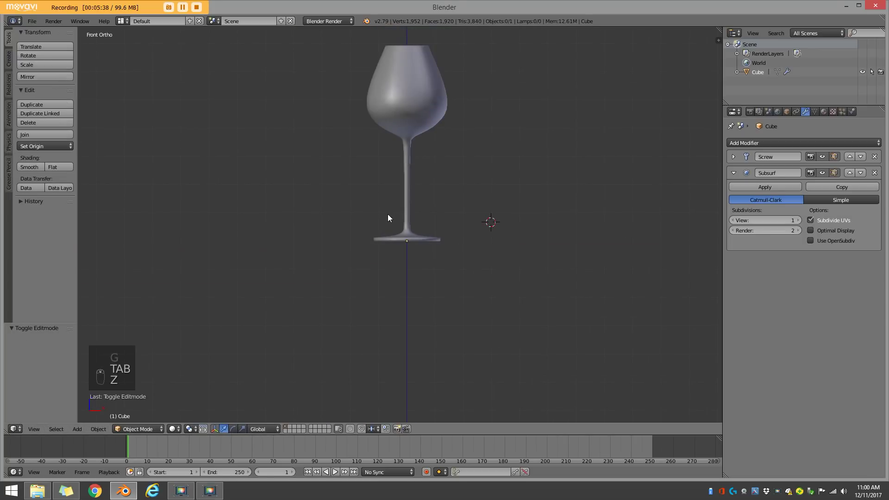
middle_click_drag(351, 205, 373, 245)
scroll(391, 263, "up", 2)
scroll(393, 280, "up", 2)
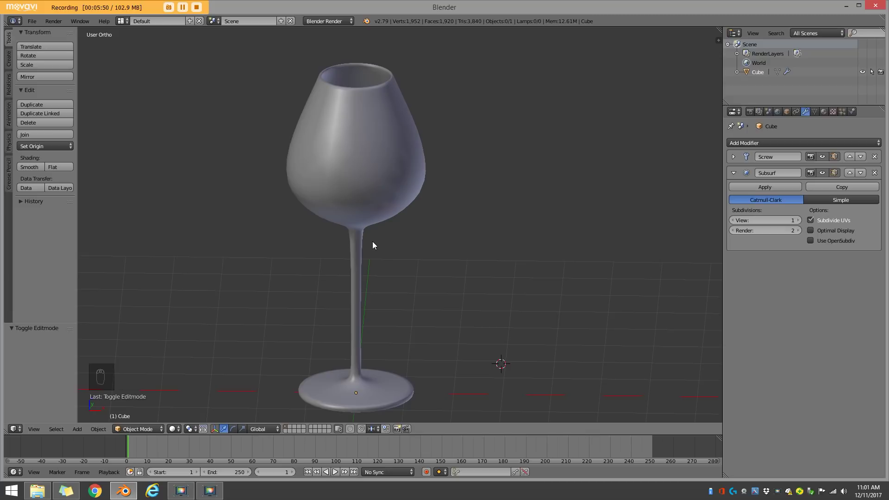
middle_click_drag(371, 240, 343, 199)
right_click(382, 149)
middle_click_drag(396, 183, 335, 210)
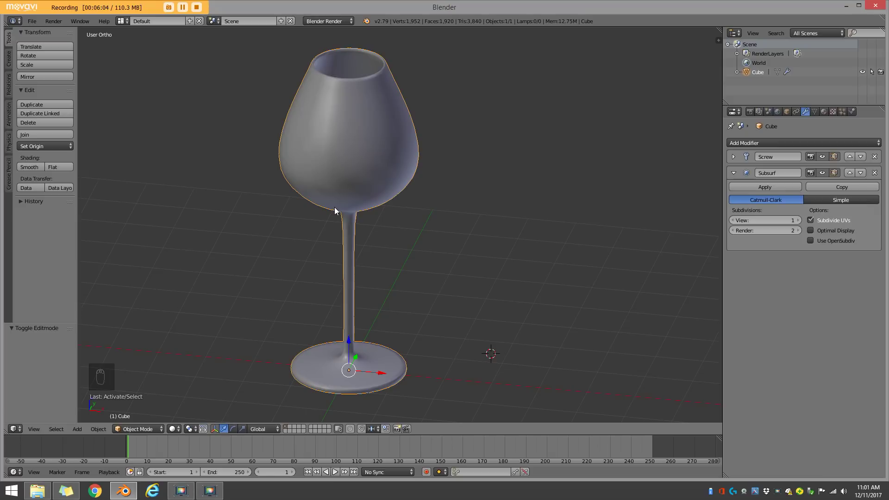